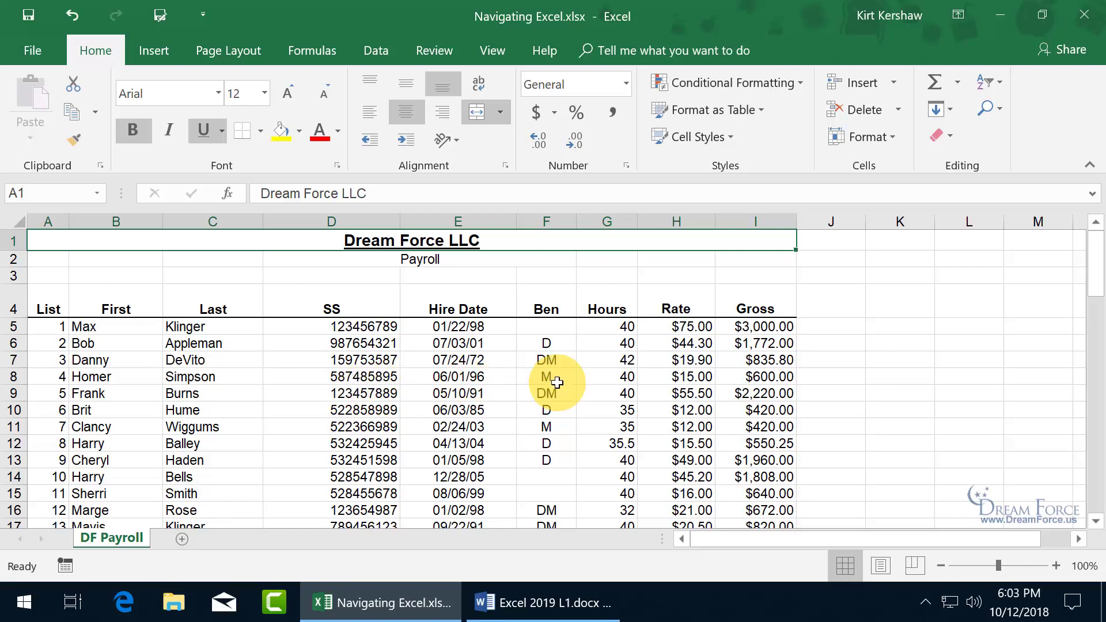
- Select cells F7, J7 and J13 one after another in the payroll sheet
left_click(545, 357)
left_click(862, 353)
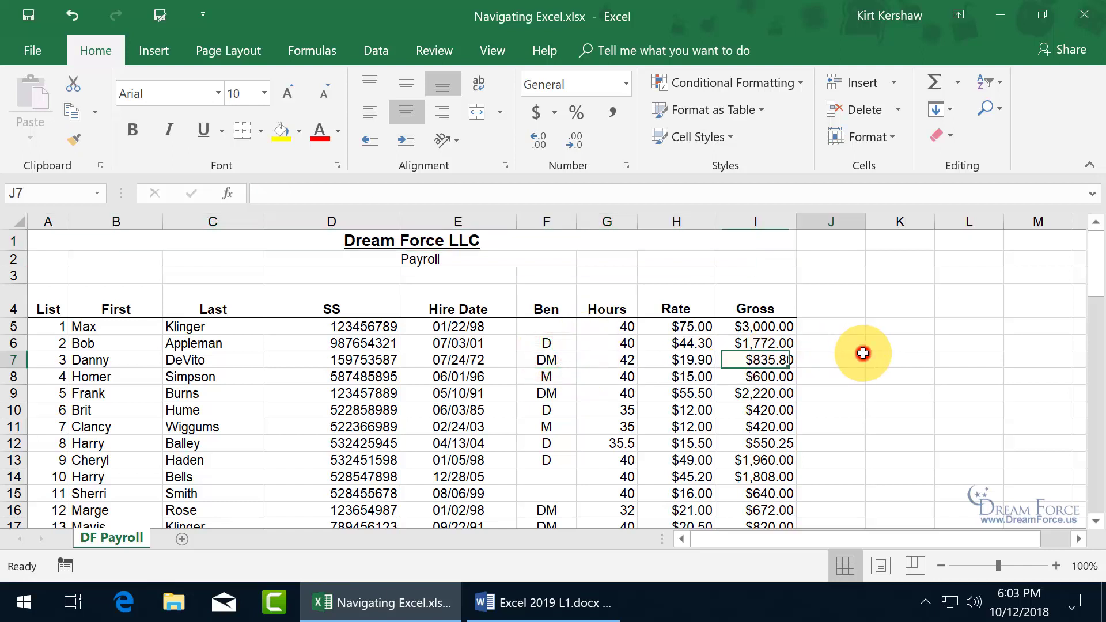
left_click(828, 454)
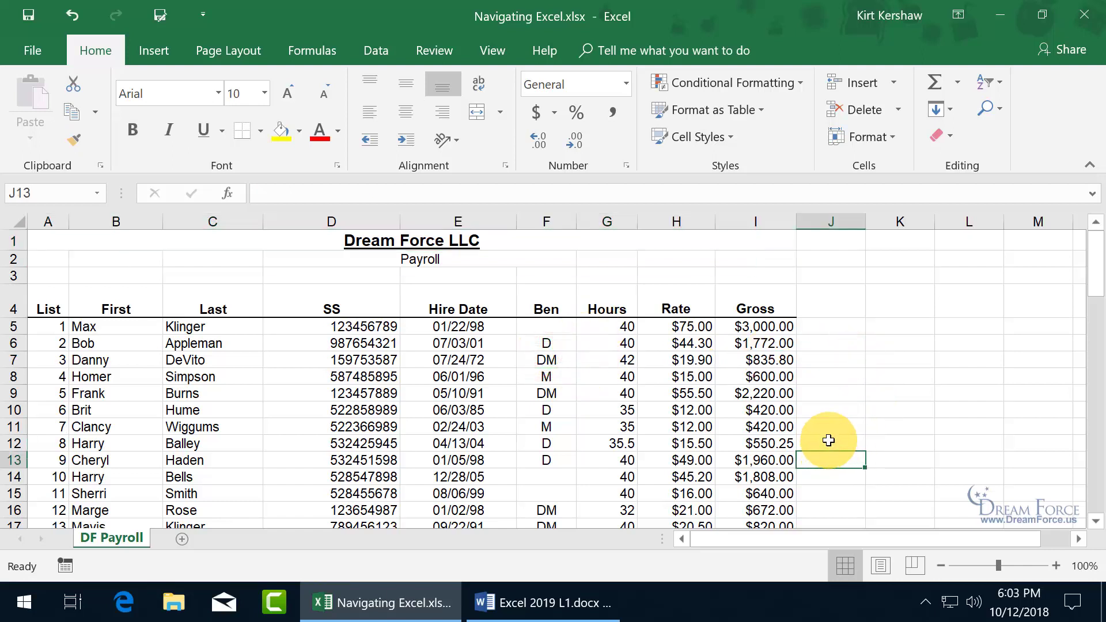
- Move the active cell one cell at a time from J13 around the nearby rows and columns, ending on J9
key("Left")
key("Up")
key("Up")
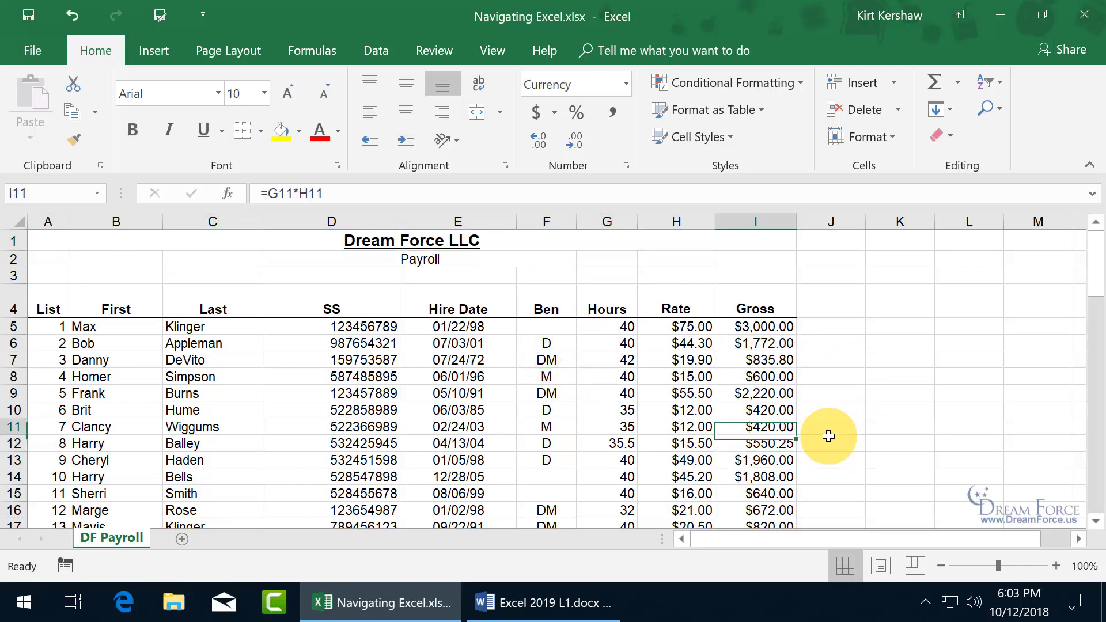
key("Up")
key("Right")
key("Right")
key("Right")
key("Left")
key("Up")
key("Up")
key("Down")
key("Left")
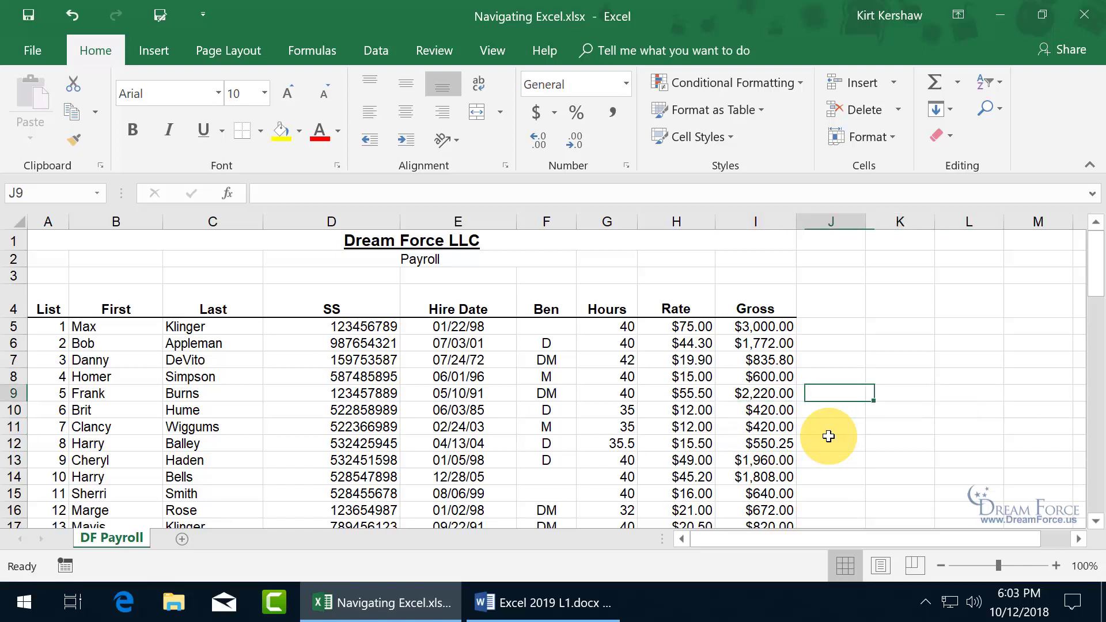
- Move the active cell along row 9 from J9 to M9 and back to J9
key("Right")
key("Right")
key("Right")
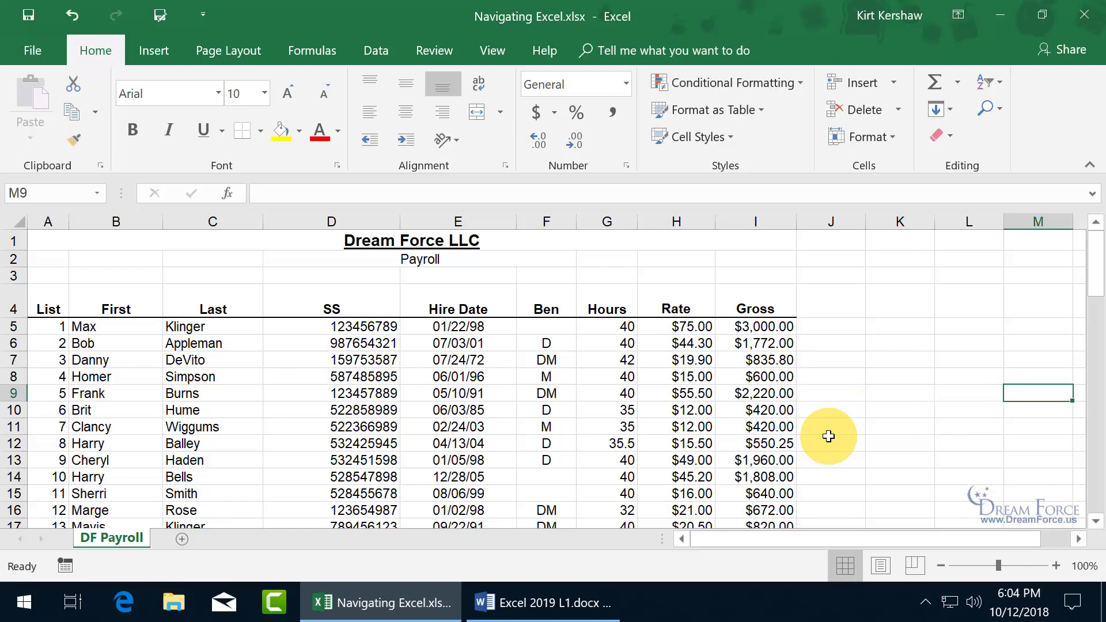
key("Left")
key("Left")
key("Left")
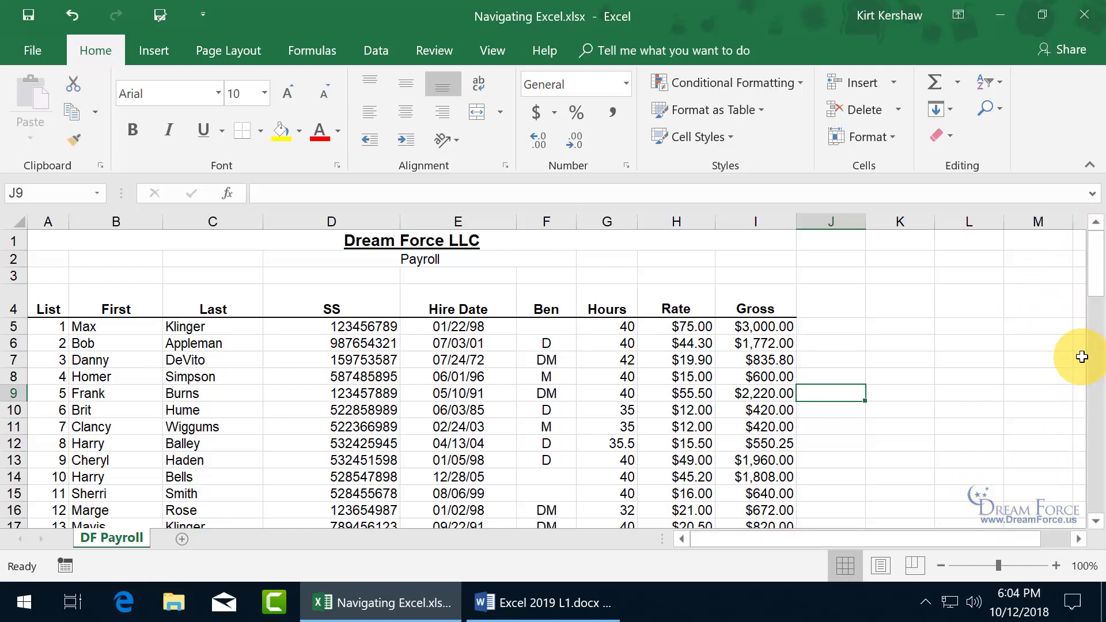
- Scroll down through the payroll list to the last entries and the blank rows below row 72, keeping J9 active
left_click(1095, 521)
left_click(1096, 520)
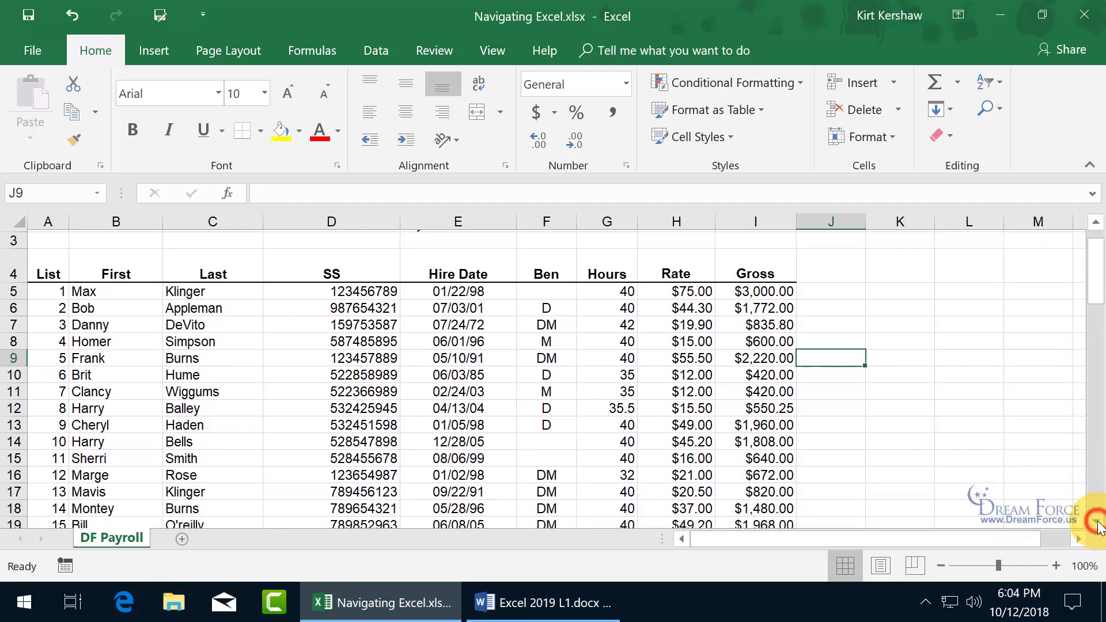
left_click(1096, 520)
left_click(1095, 520)
left_click(1096, 521)
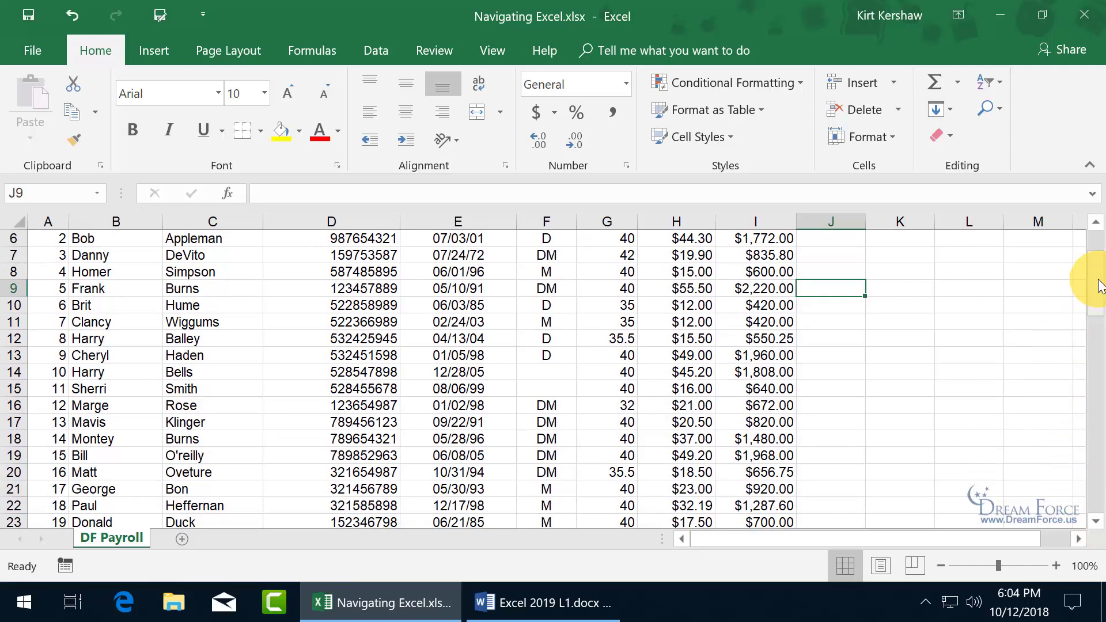
left_click_drag(1100, 286, 1097, 616)
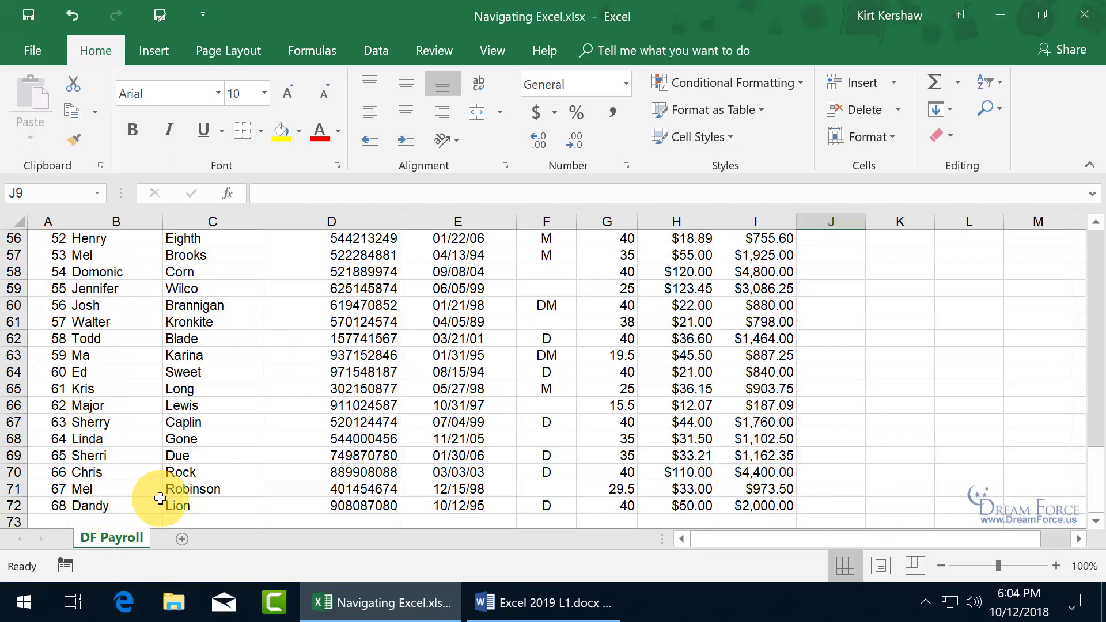
left_click(1095, 520)
left_click(1095, 521)
left_click(1096, 478)
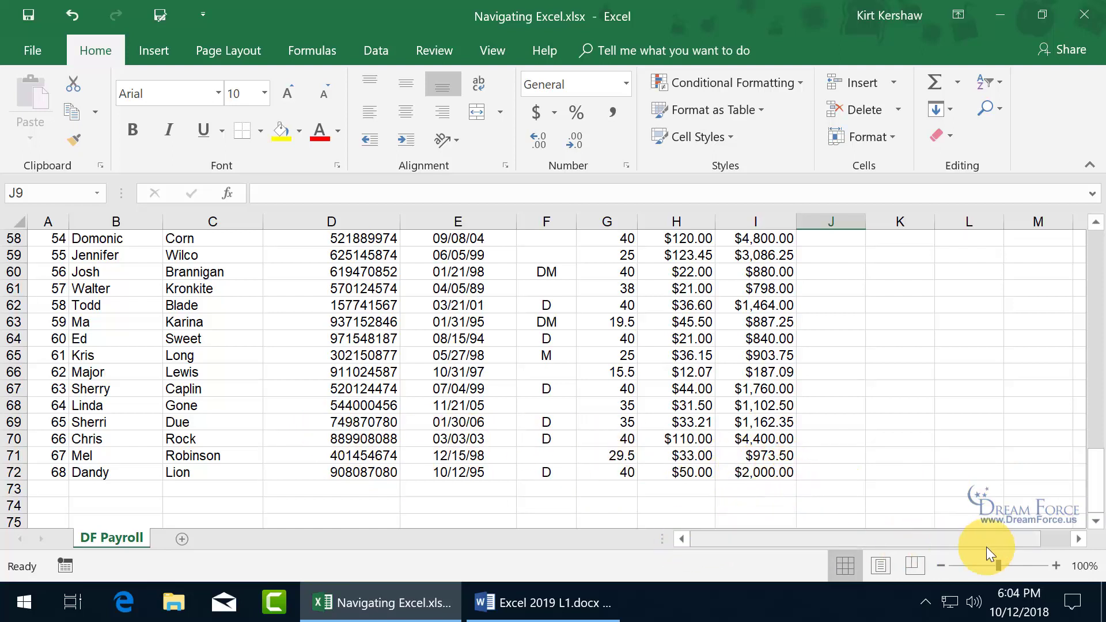
- Scroll the sheet sideways past the Gross column to view the empty columns up to T
left_click_drag(996, 543, 1074, 542)
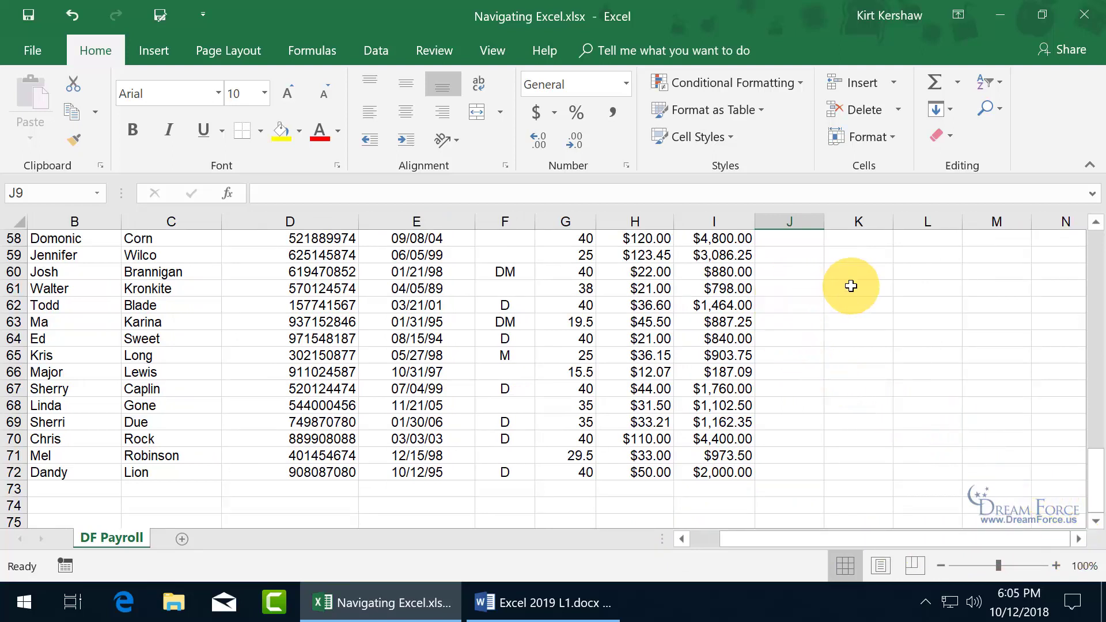
left_click(1079, 539)
left_click(1080, 541)
left_click(1078, 541)
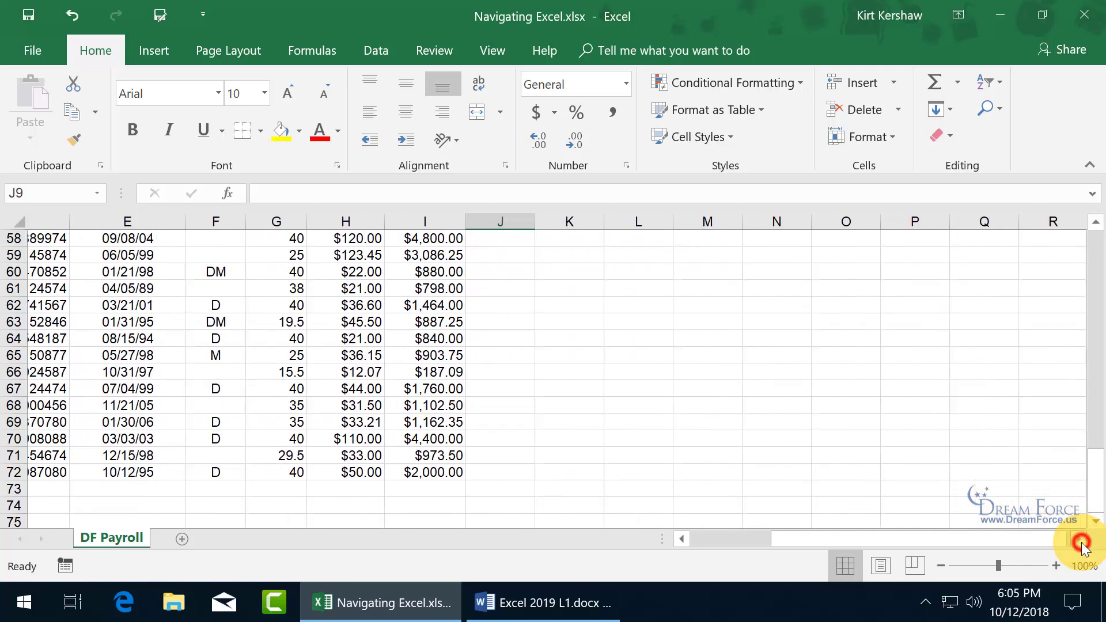
left_click(1078, 540)
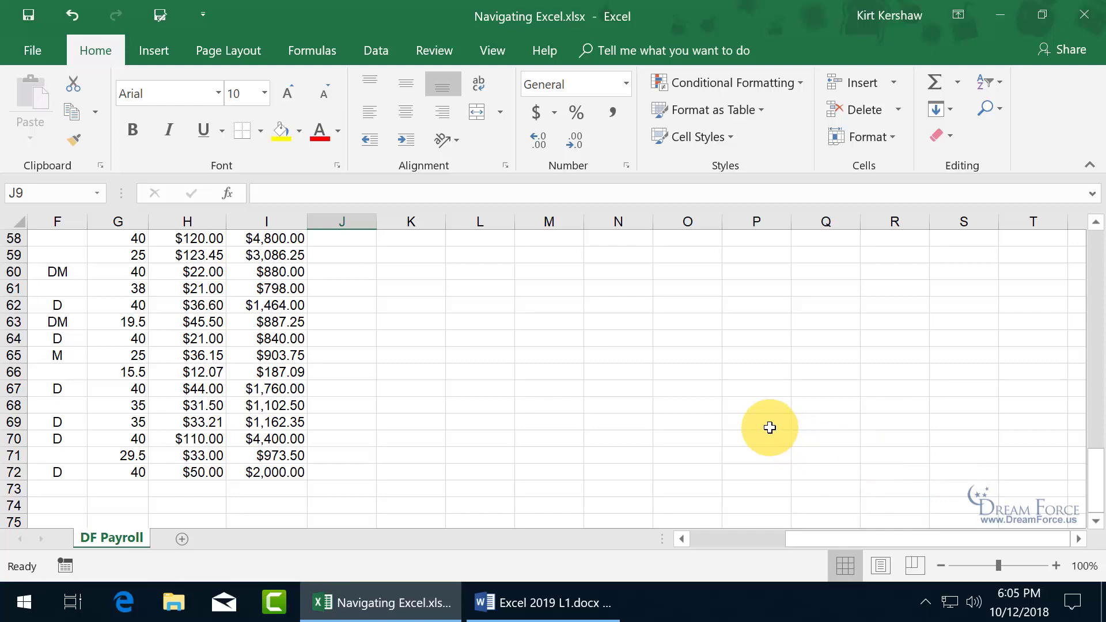
- Return to cell A1, select K10, and go back to A1 by entering its cell reference in the Name Box
key("ctrl+Home")
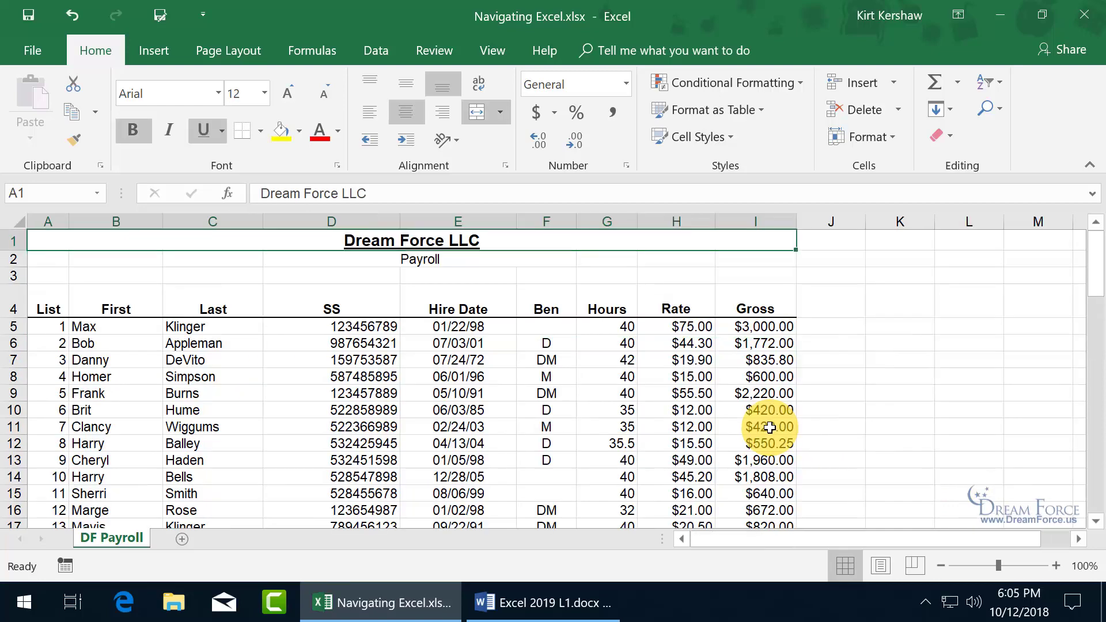
left_click(870, 412)
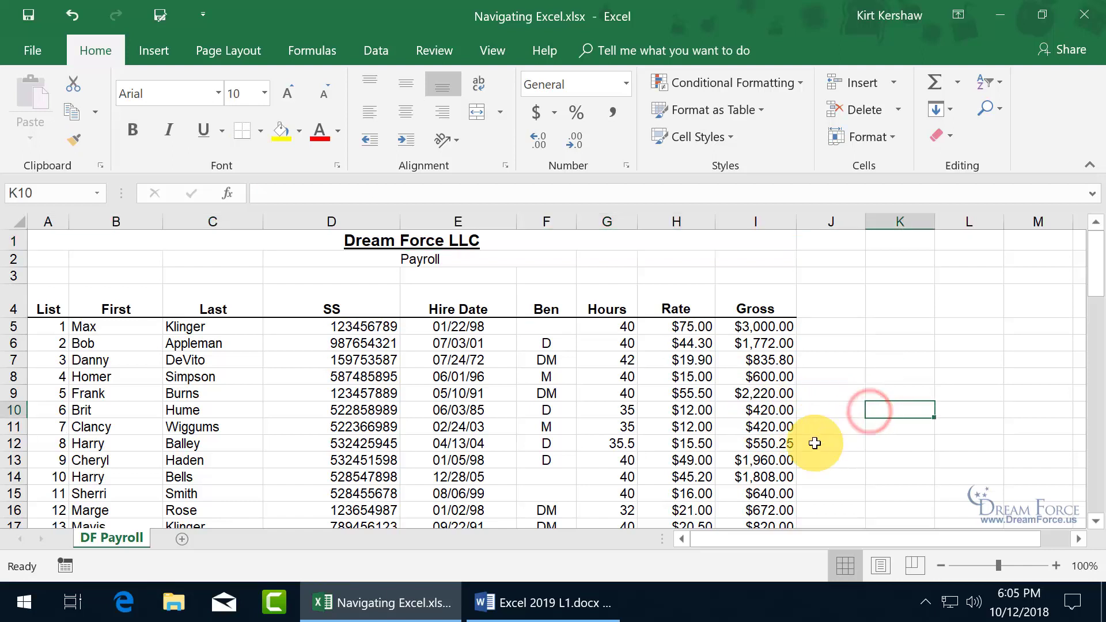
left_click(46, 195)
type("a1")
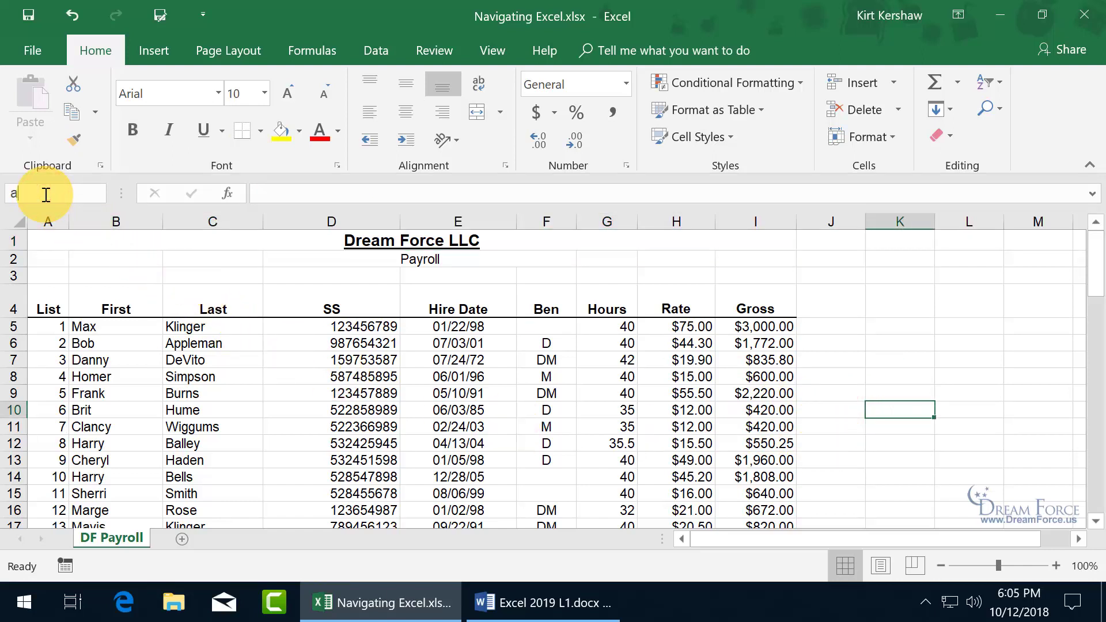
key("Return")
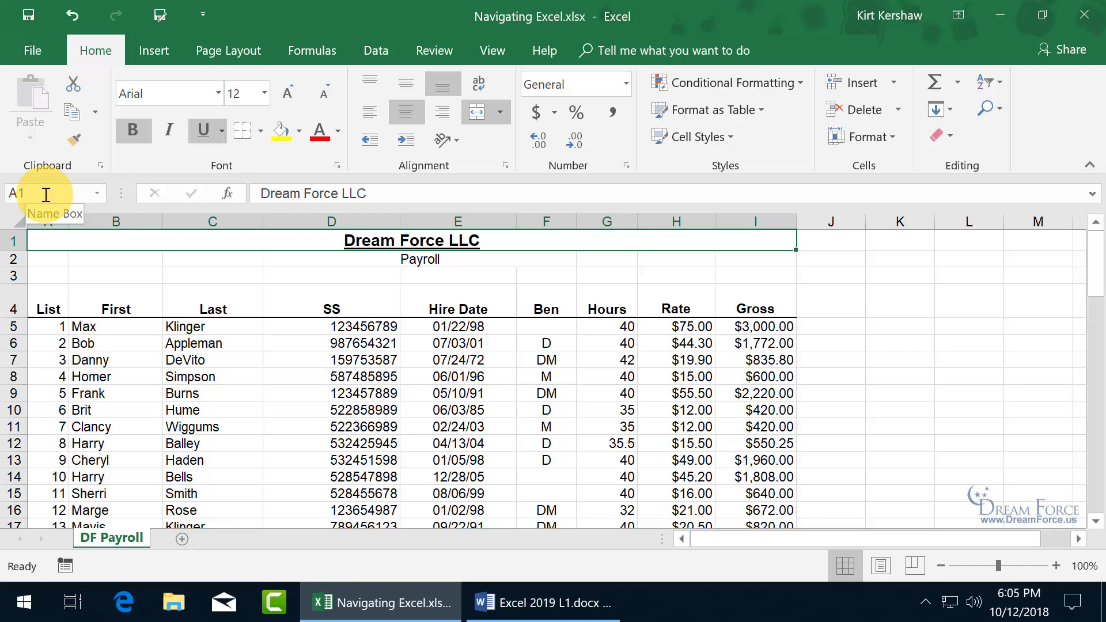
- Jump to the last used cell I72 and use the active cell's borders to go to I4, I72, A72 and I72
key("ctrl+End")
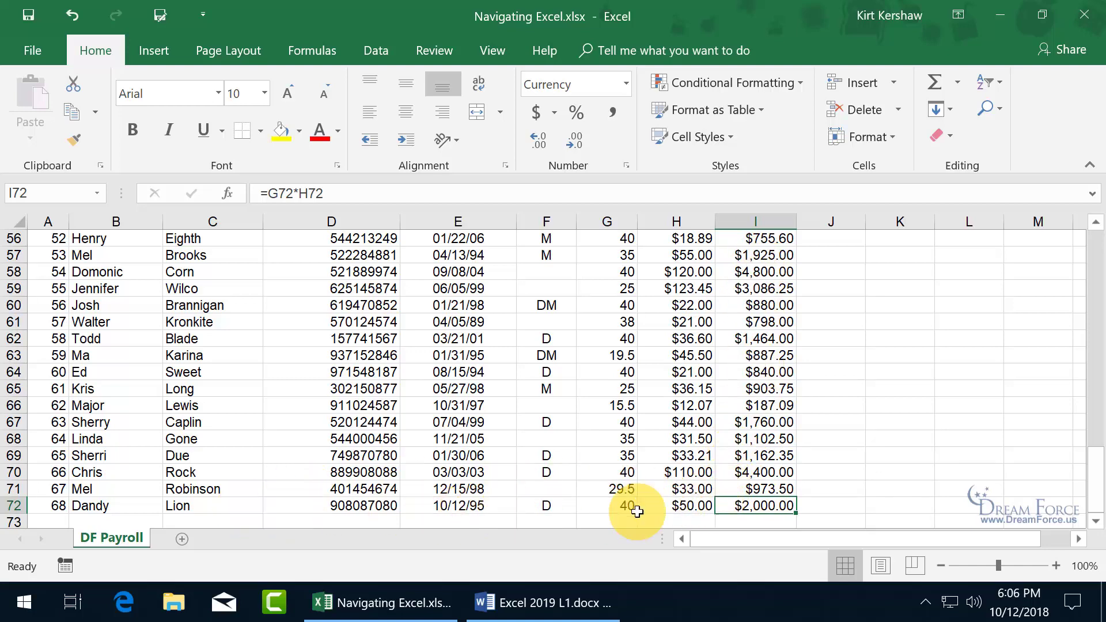
double_click(763, 497)
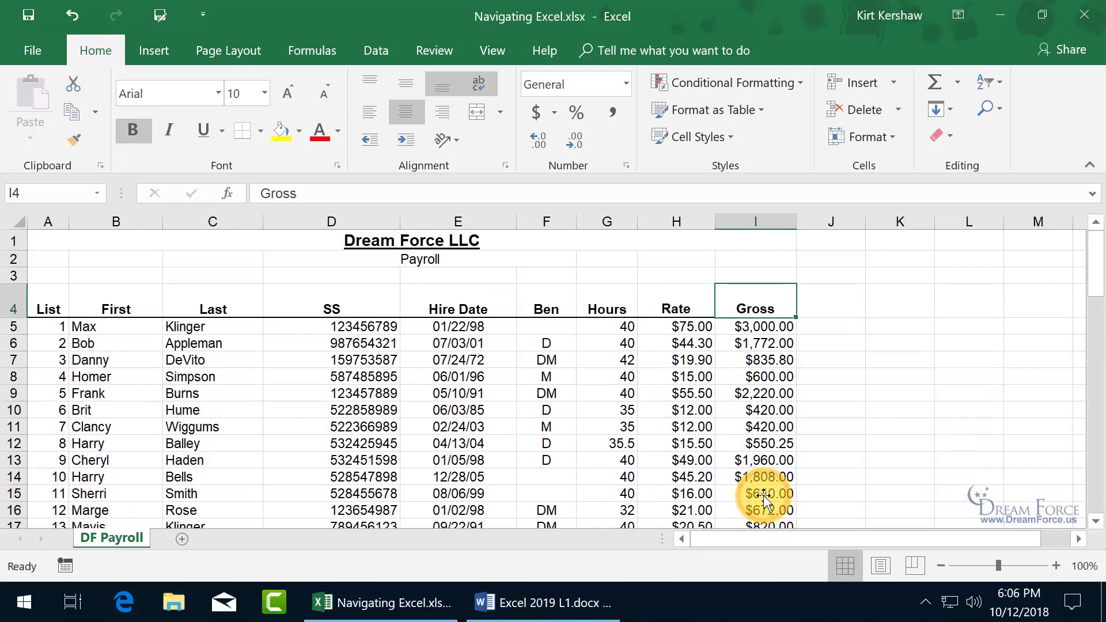
double_click(753, 317)
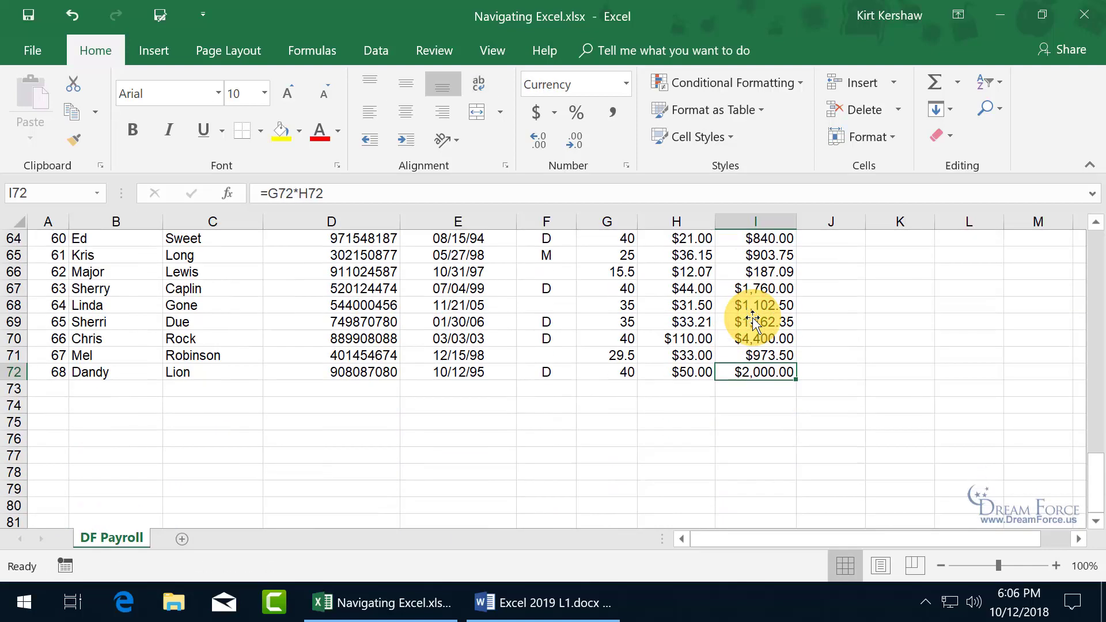
double_click(715, 373)
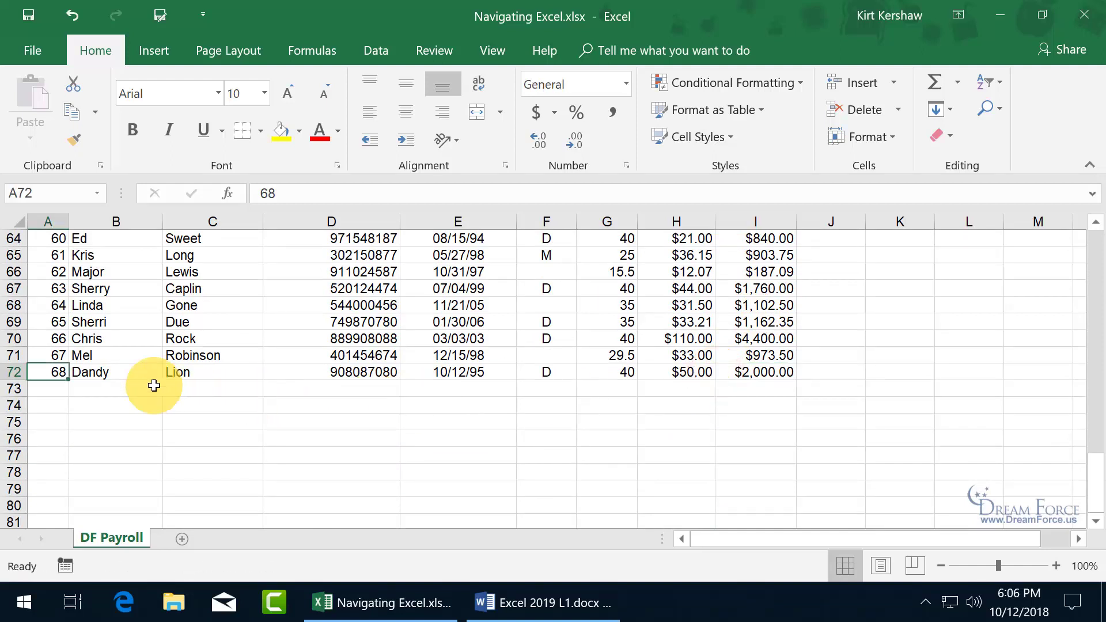
double_click(70, 373)
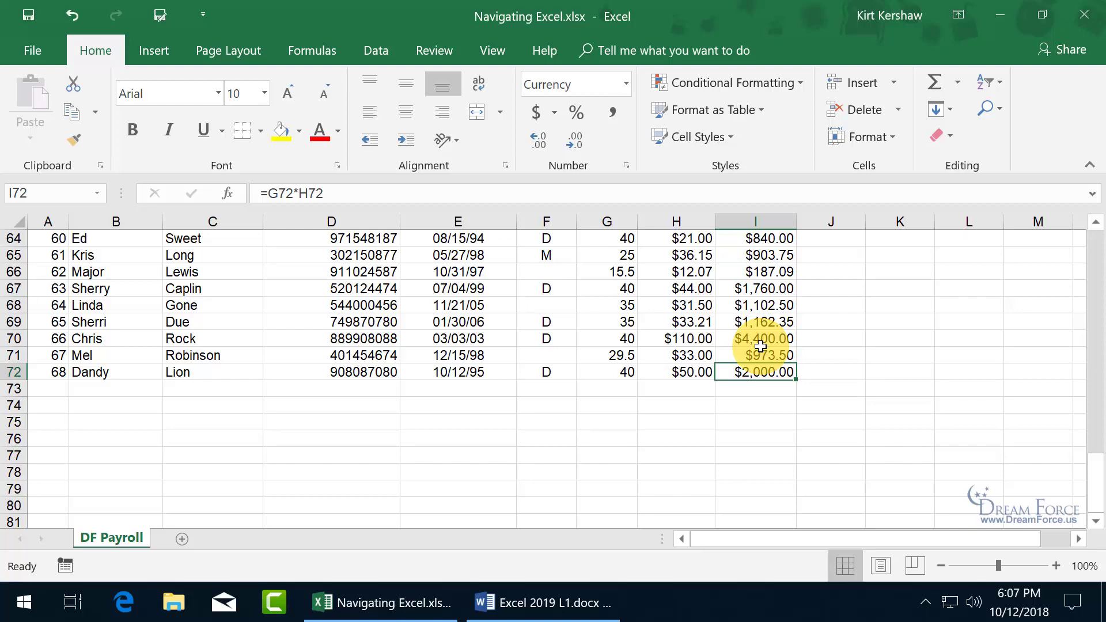
- Jump from I72 along the data edges with the keyboard to I4, back to I72, across to A72 and back to I72
key("ctrl+Up")
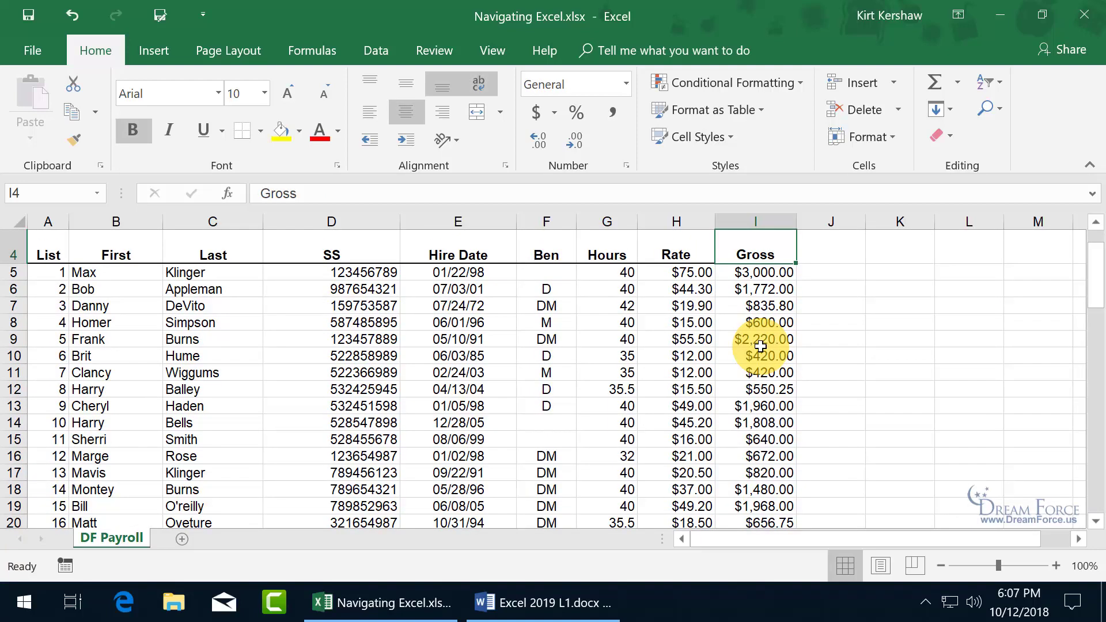
key("ctrl+Down")
key("ctrl+Left")
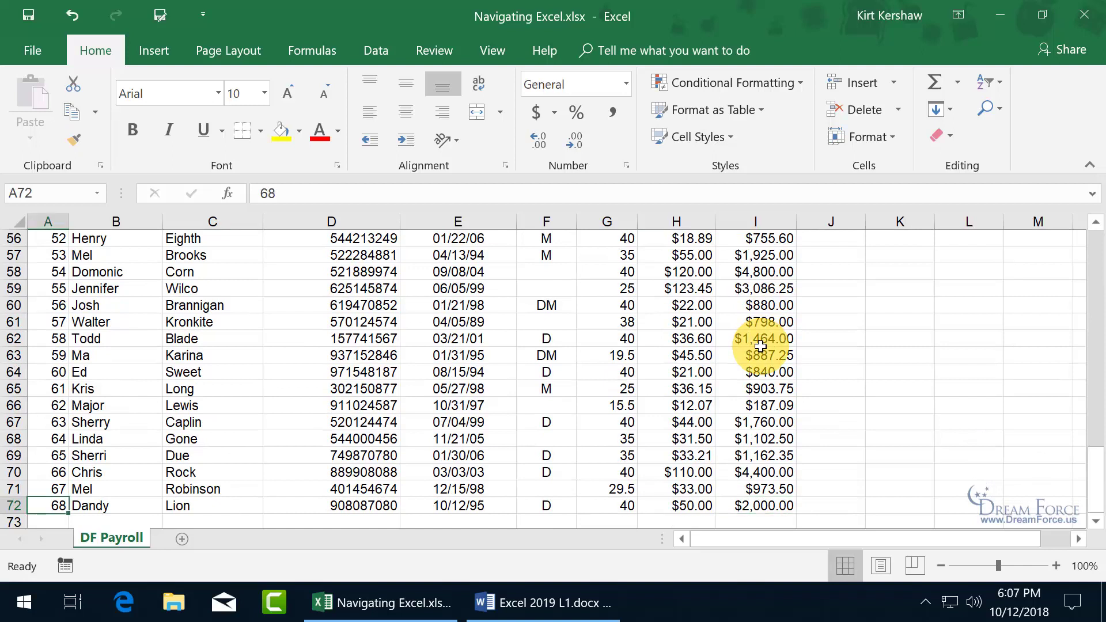
key("ctrl+Right")
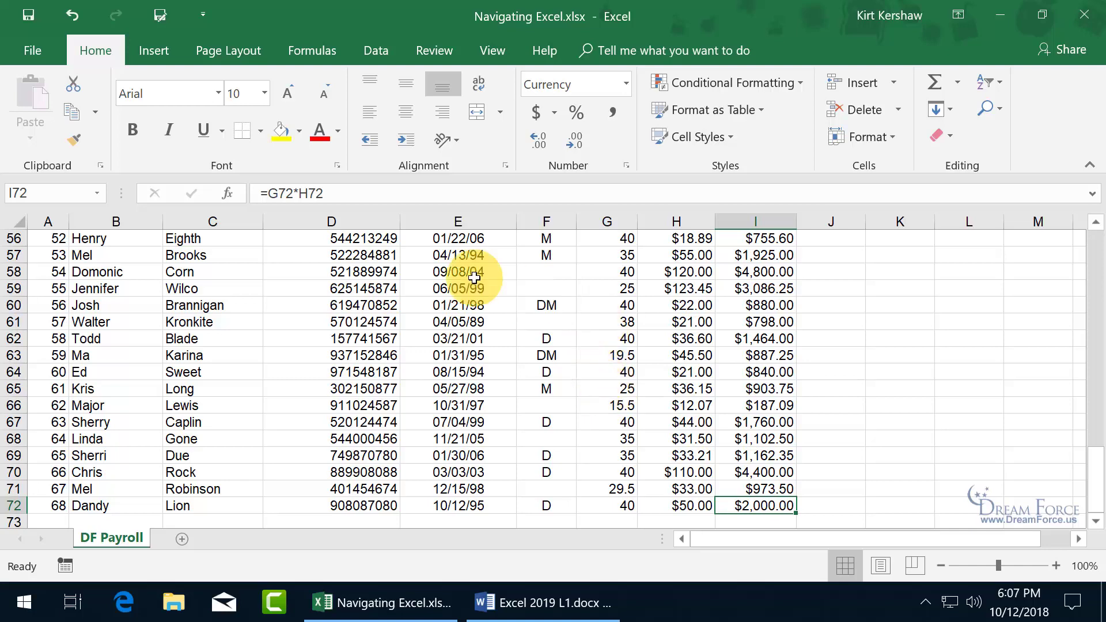
- Use End Mode to jump from I72 to I4, back to I72, across to A72 and back to I72
key("End")
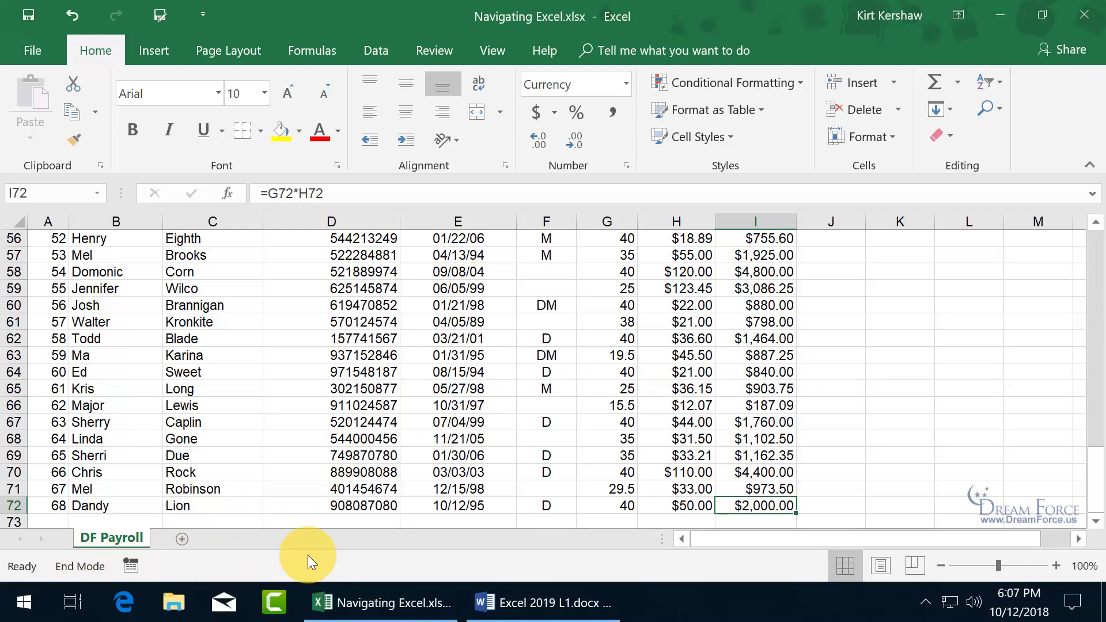
key("Up")
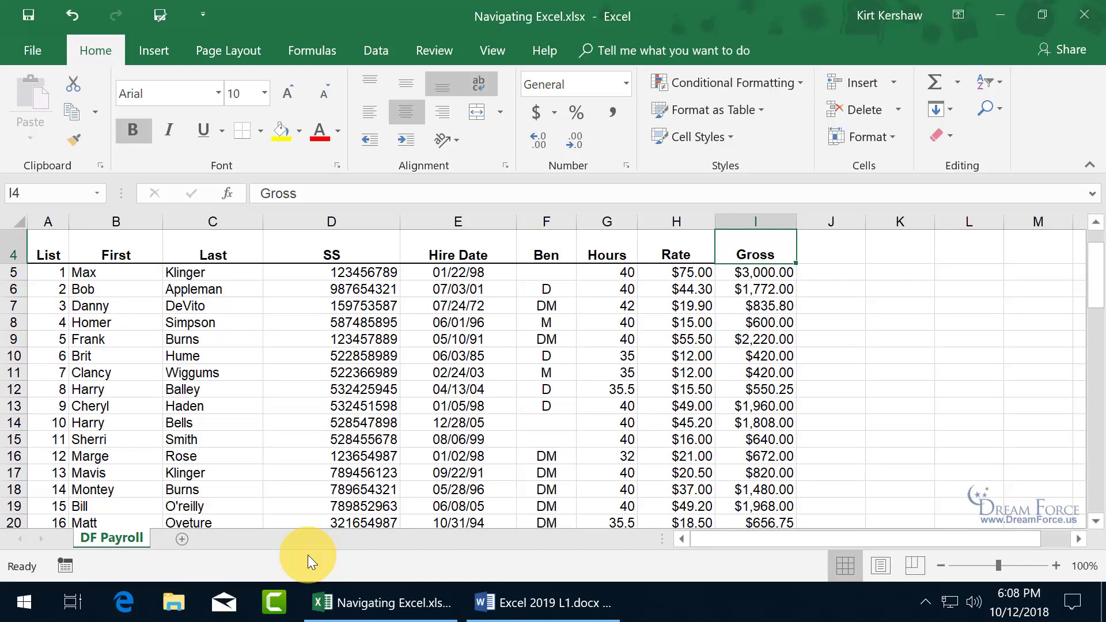
key("End")
key("Down")
key("End")
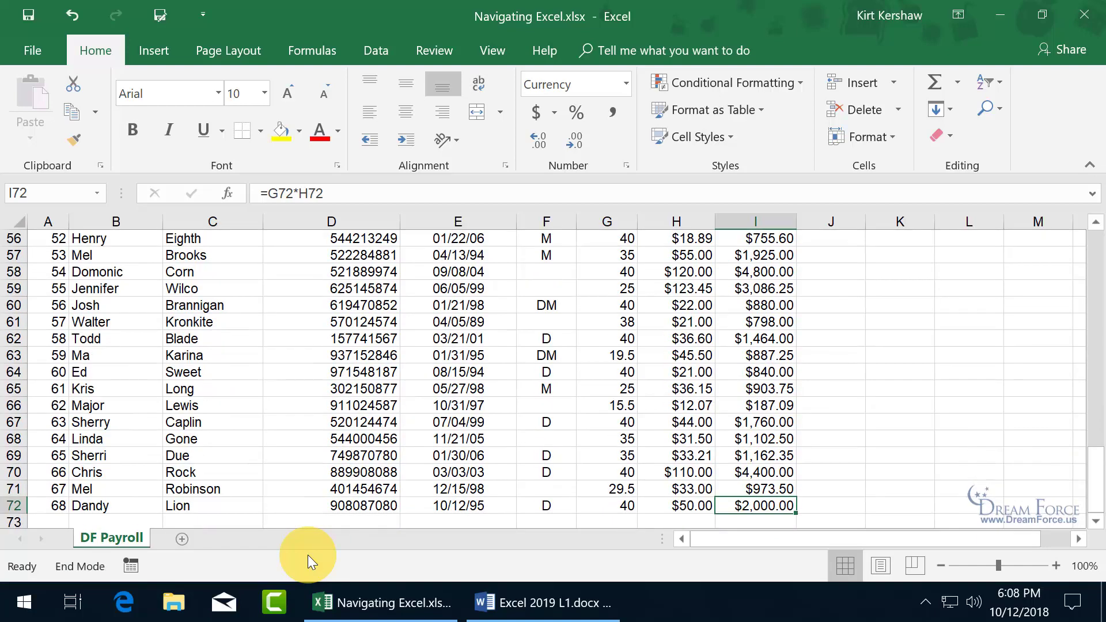
key("Left")
key("End")
key("Right")
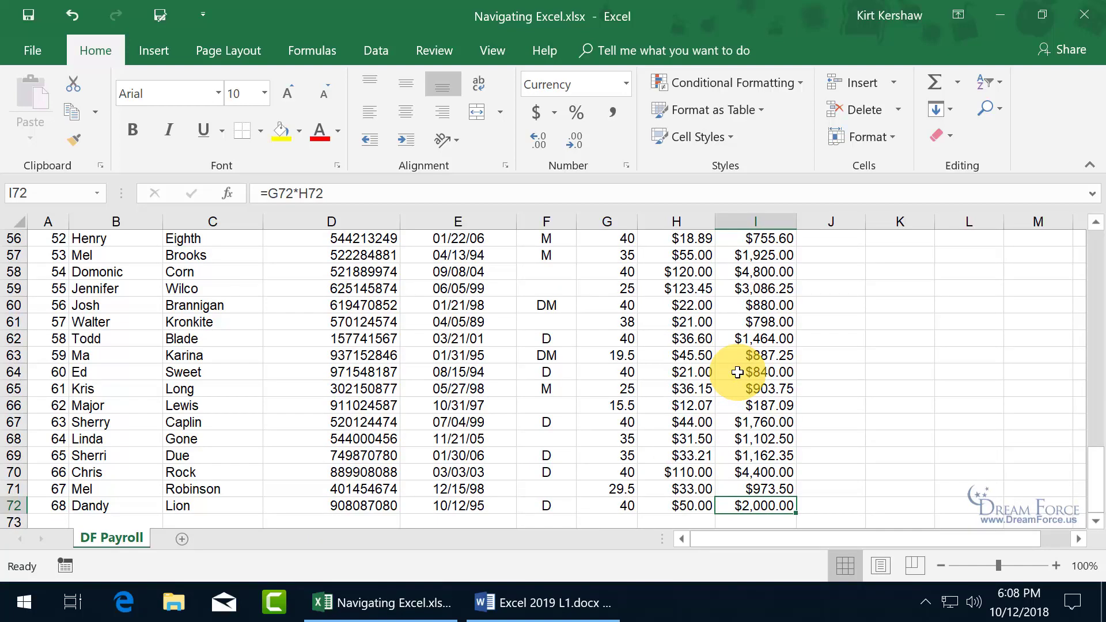
- Go to the start of row 72, select the distant cell W65, and return to the start of its row at A65
key("Home")
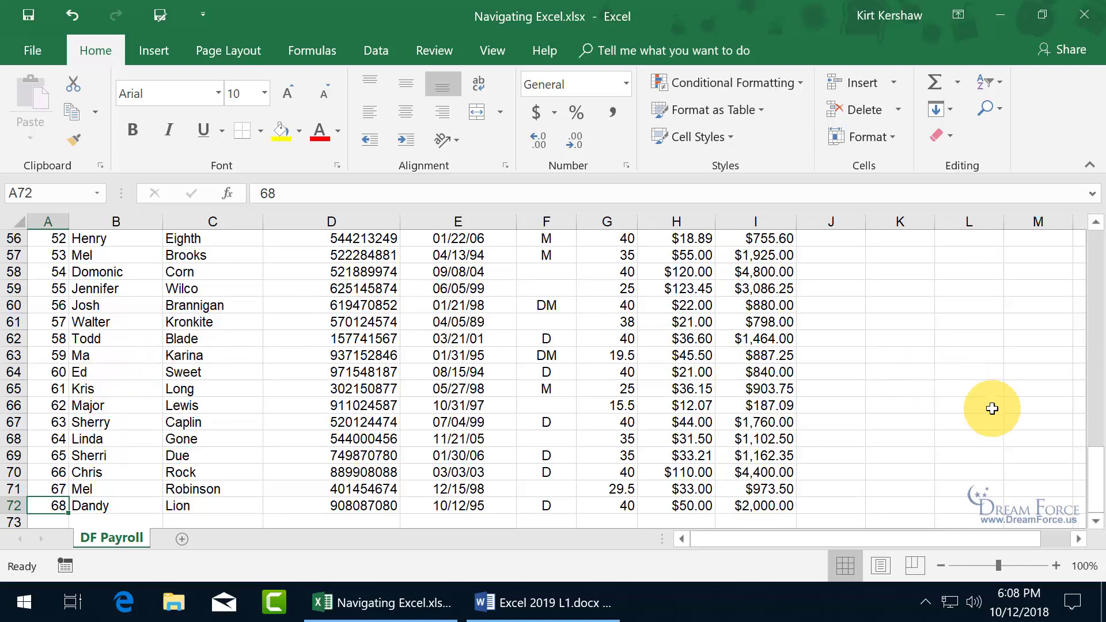
left_click(1078, 539)
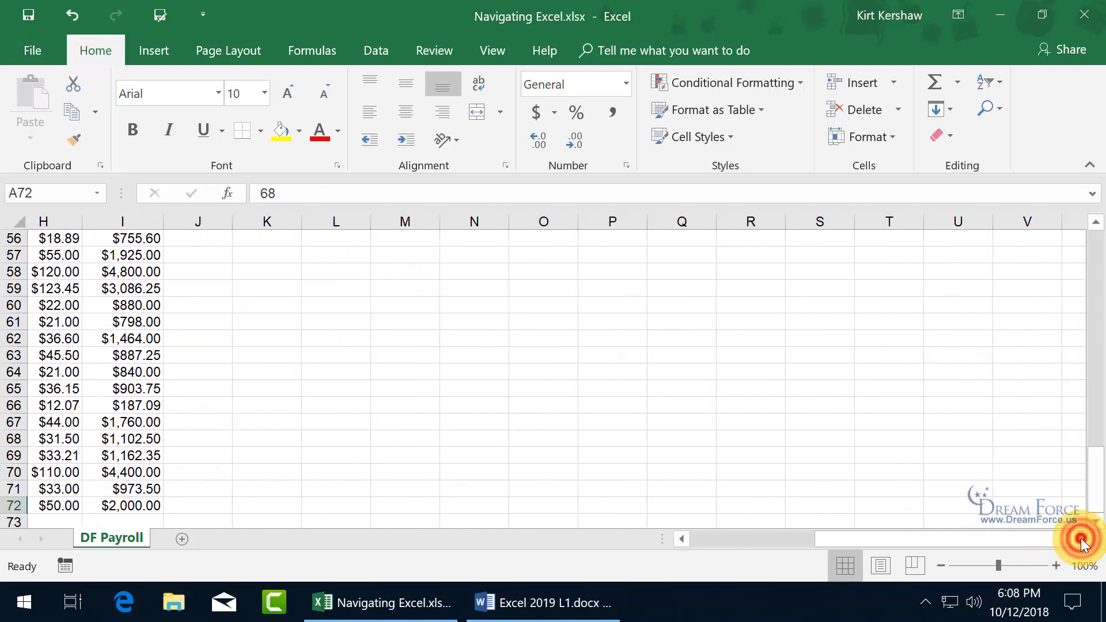
left_click(1010, 388)
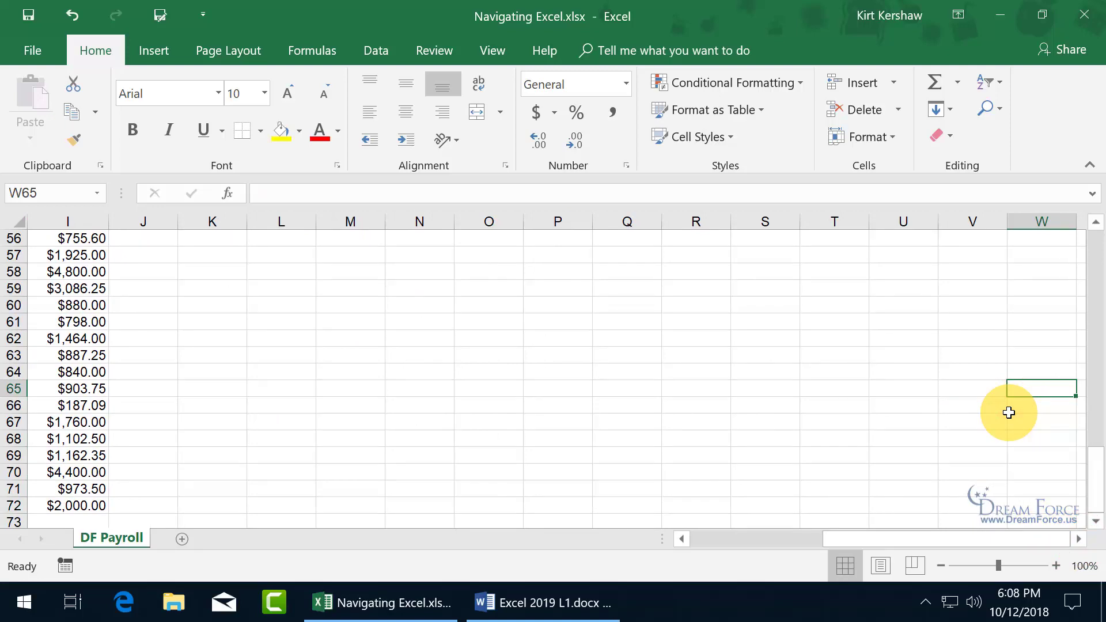
key("Home")
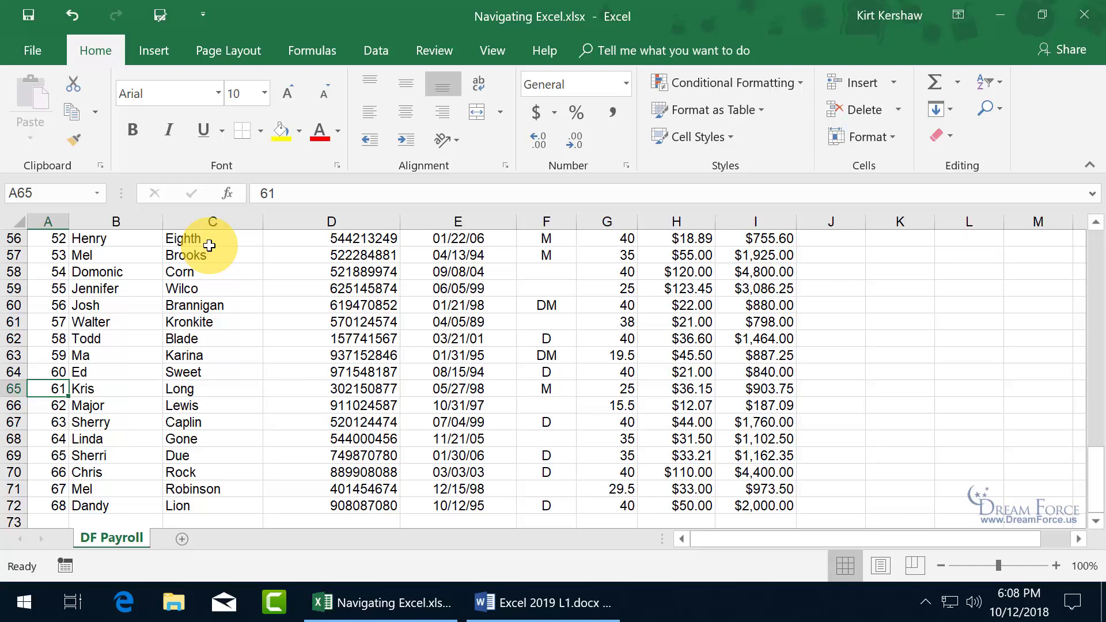
- Move the active cell up two screens from A65 to A31
key("Page_Up")
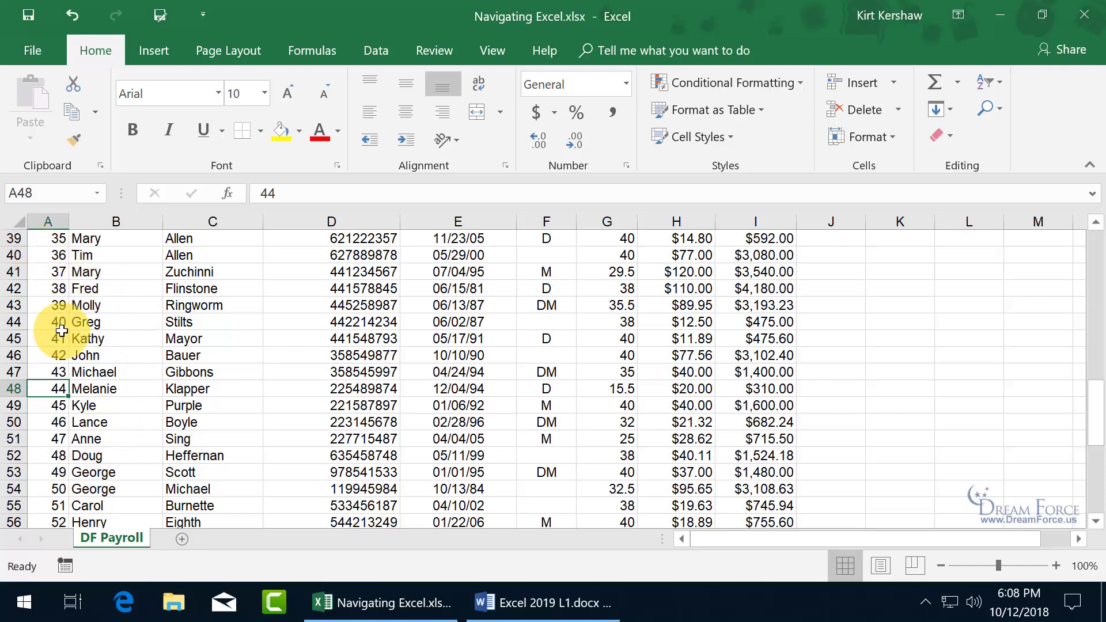
key("Page_Up")
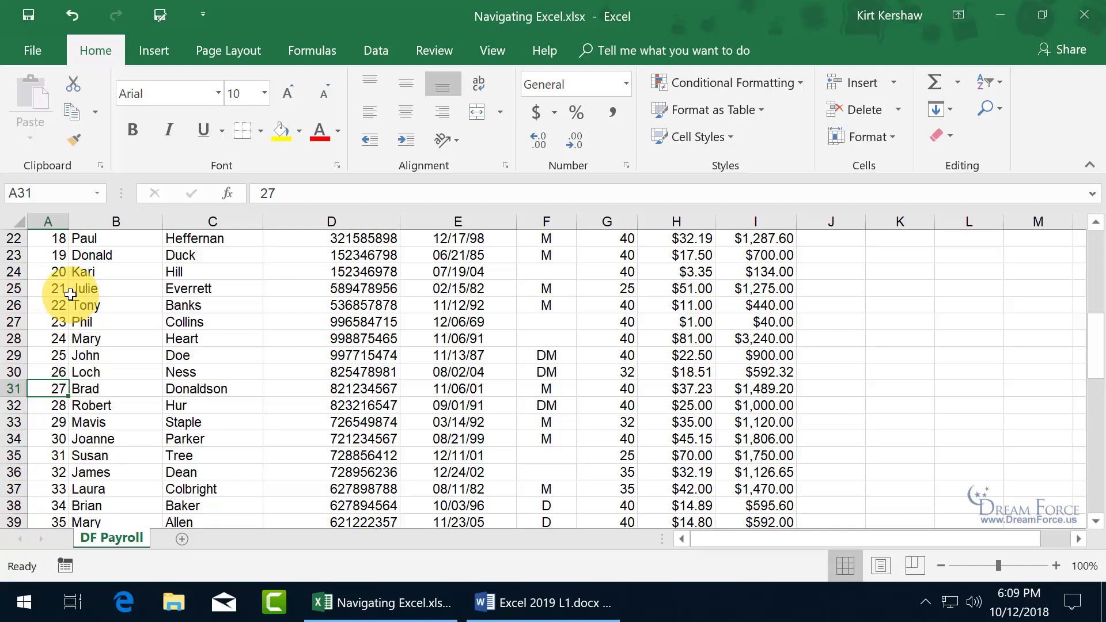
- Move the active cell two screens down from A31 to A65 and three screens right to AR65
key("Page_Down")
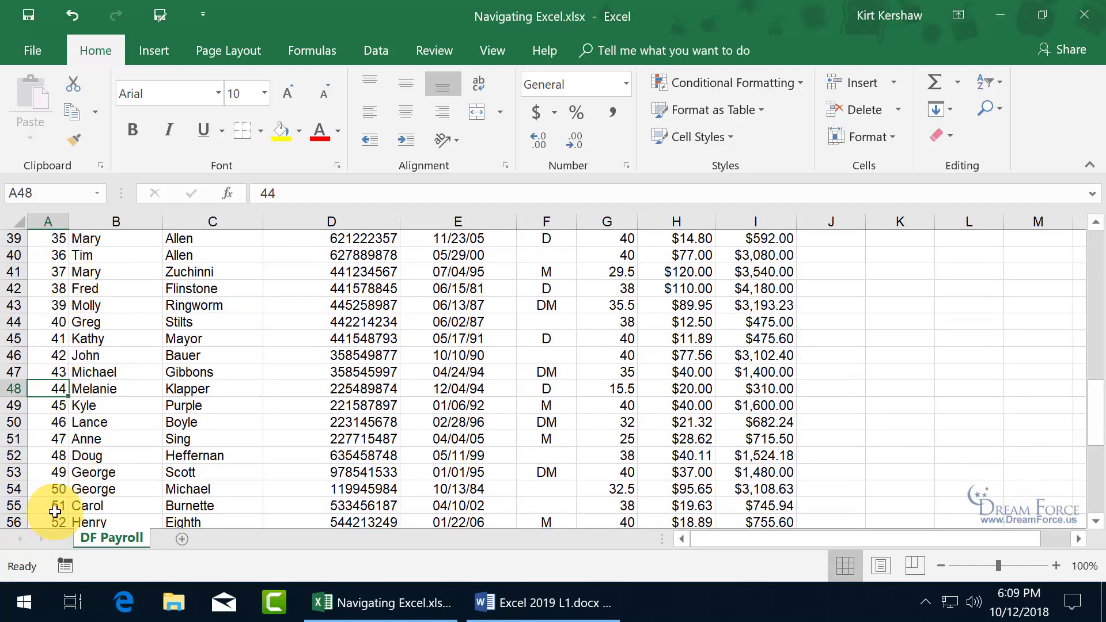
key("Page_Down")
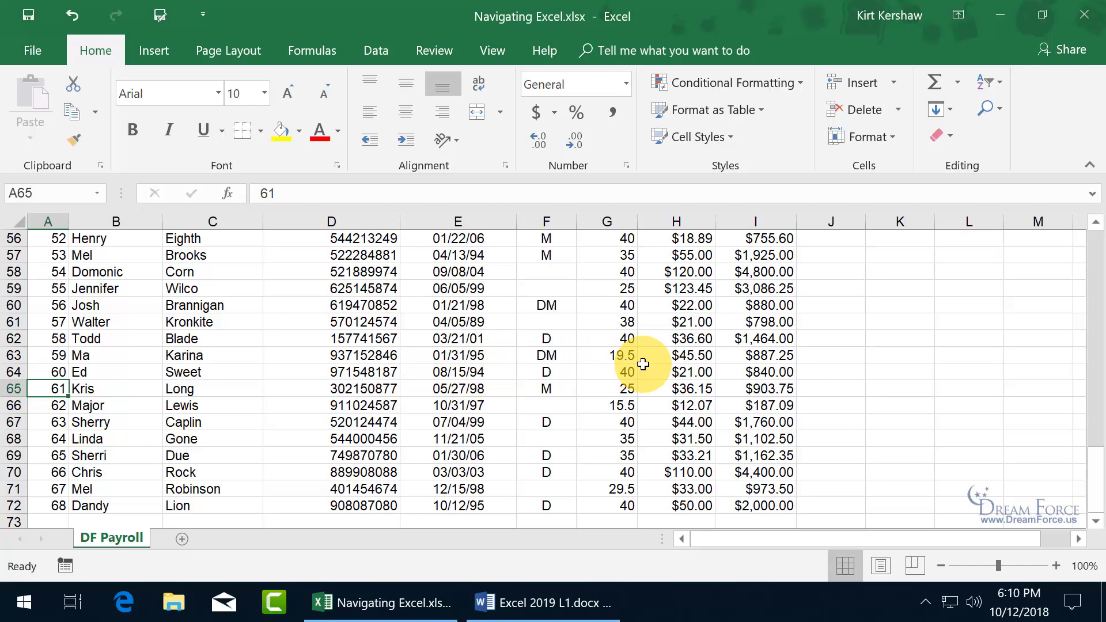
key("alt+Page_Down")
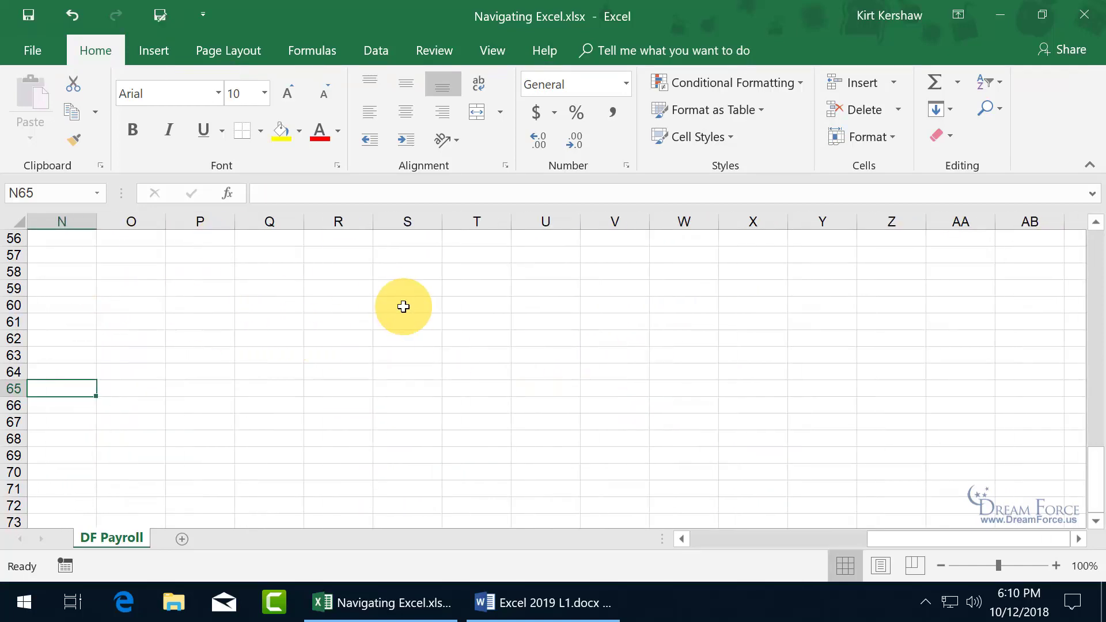
key("alt+Page_Down")
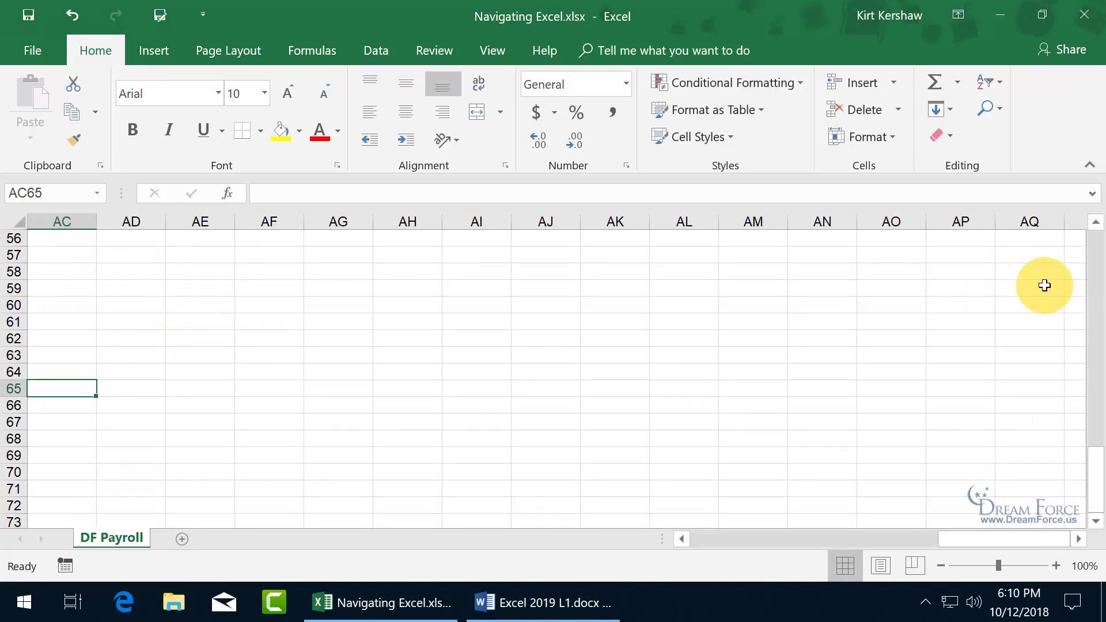
key("alt+Page_Down")
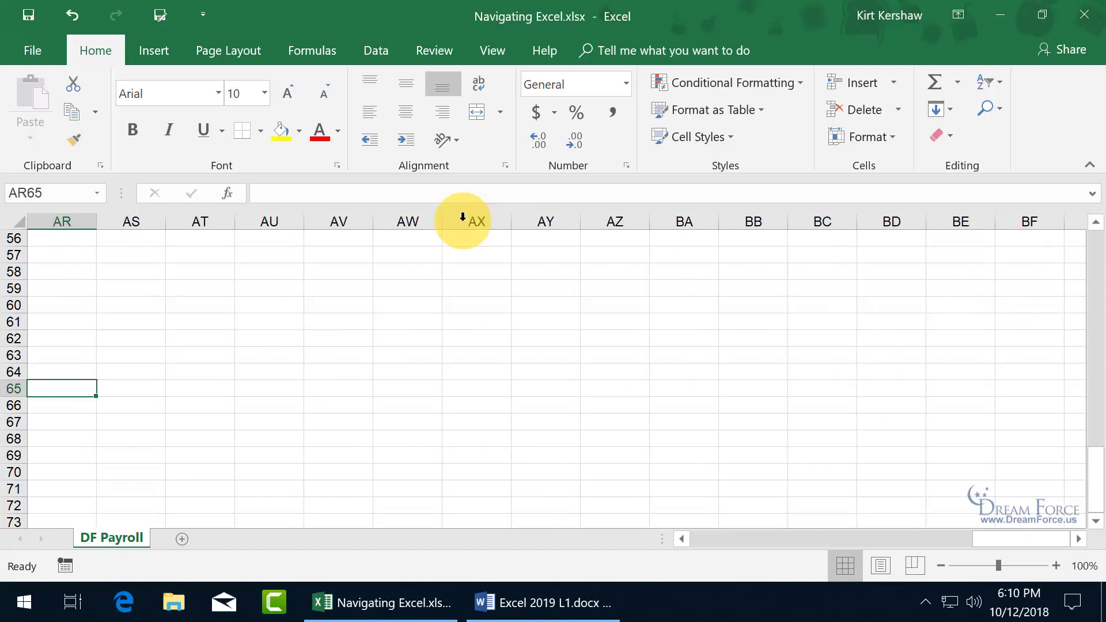
- Move the active cell one more screen right from AR65 to BG65 and return screen by screen to A65
left_click(681, 539)
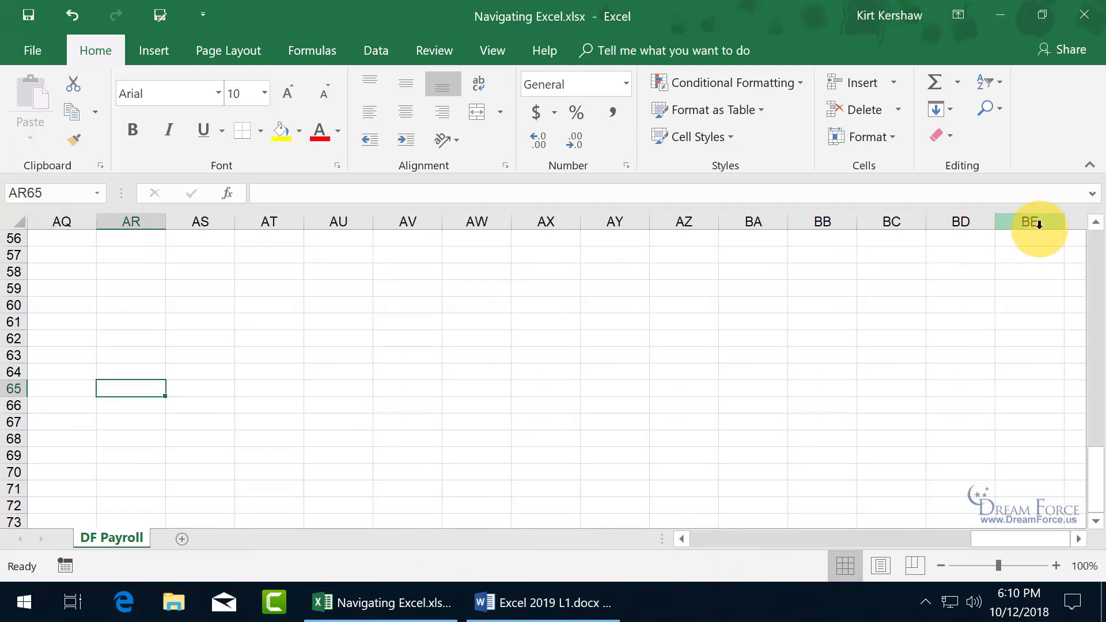
left_click(1078, 538)
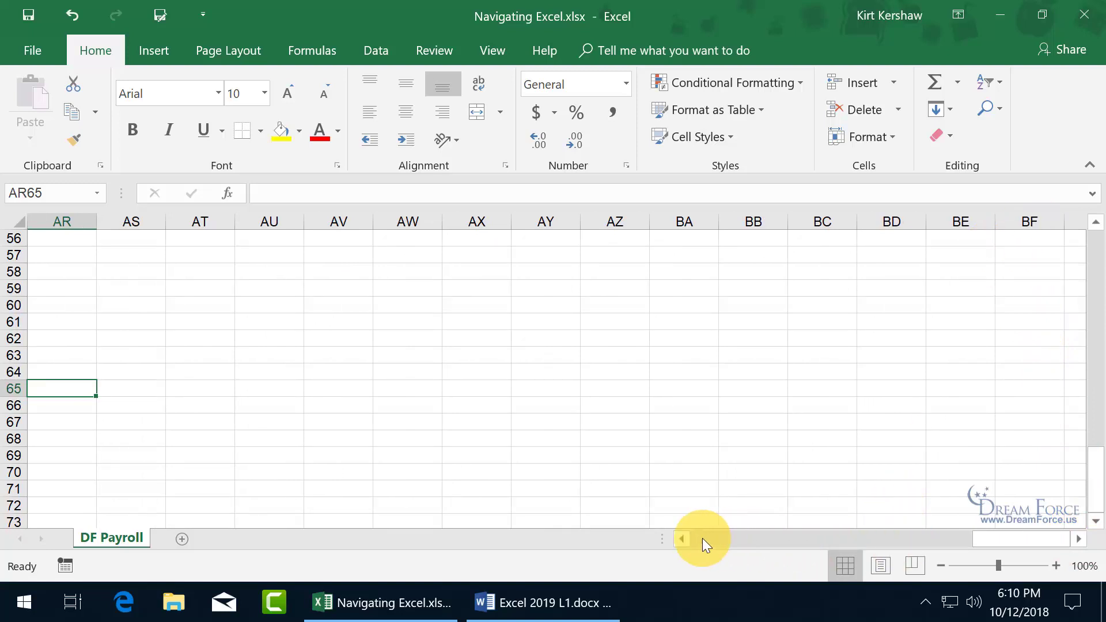
left_click(682, 538)
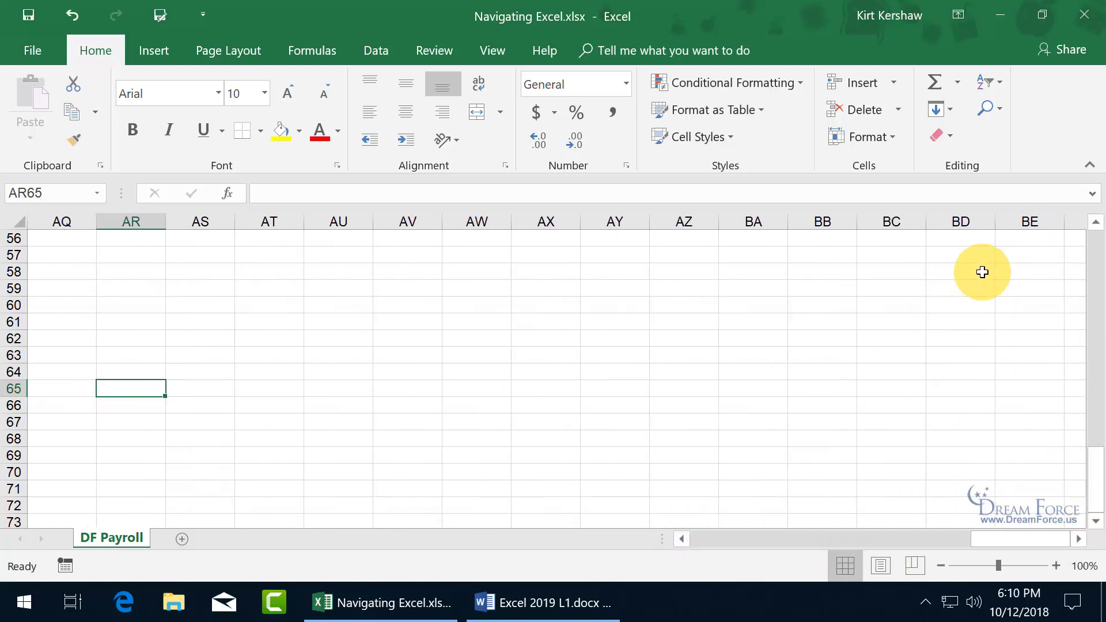
key("alt+Page_Down")
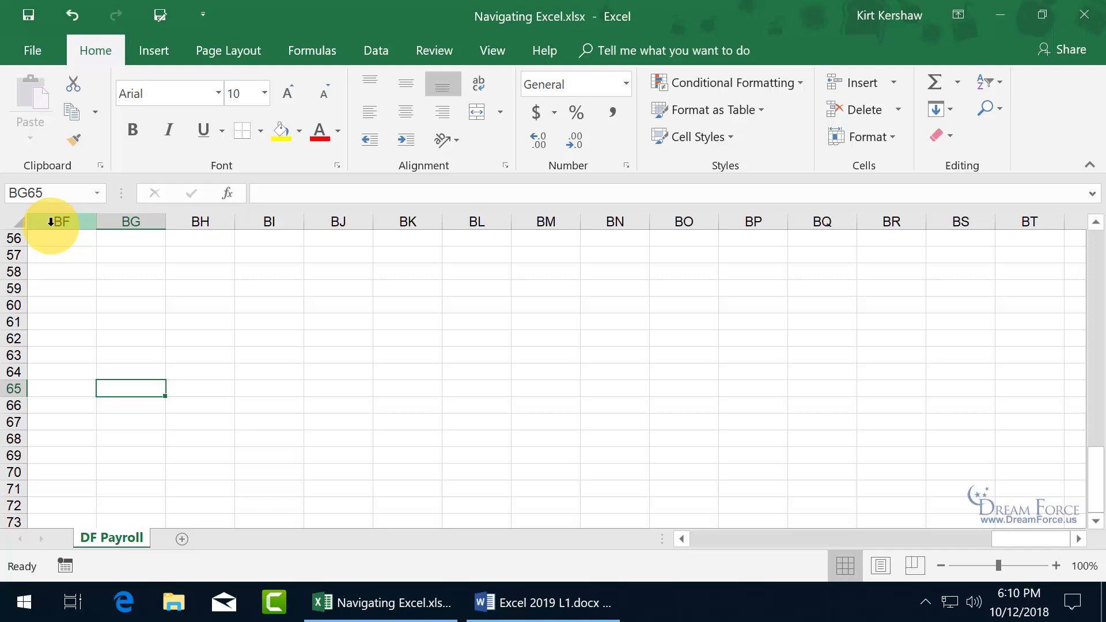
key("alt+Page_Up")
key("alt+Page_Up")
key("alt+Page_Up")
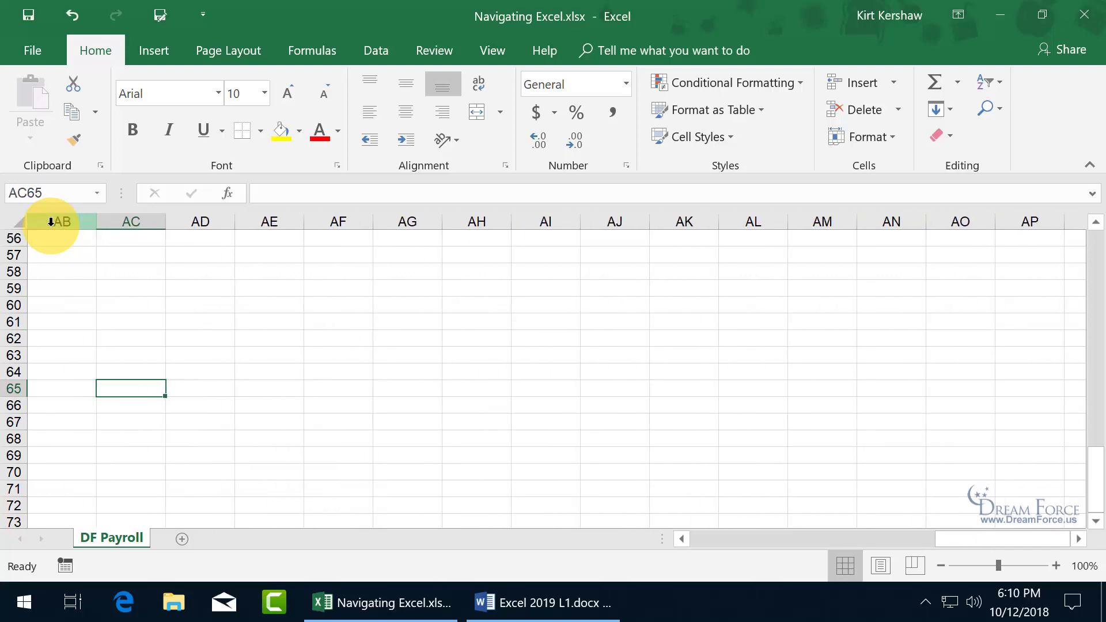
key("alt+Page_Up")
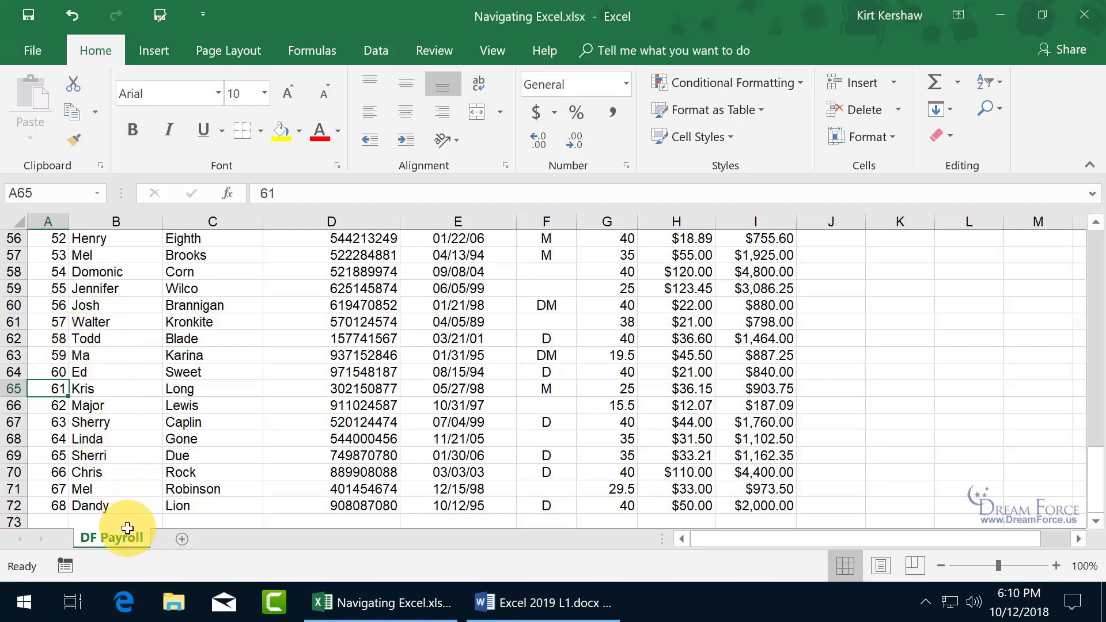
- Add four new blank worksheets, Sheet1 through Sheet4, after the DF Payroll sheet
left_click(182, 540)
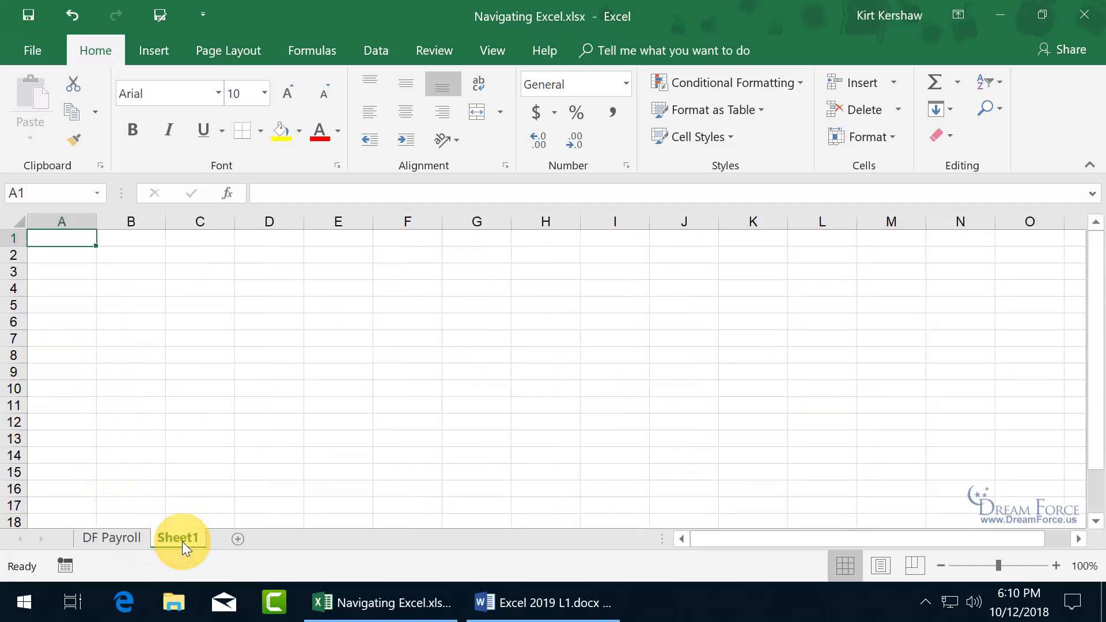
left_click(237, 540)
left_click(298, 538)
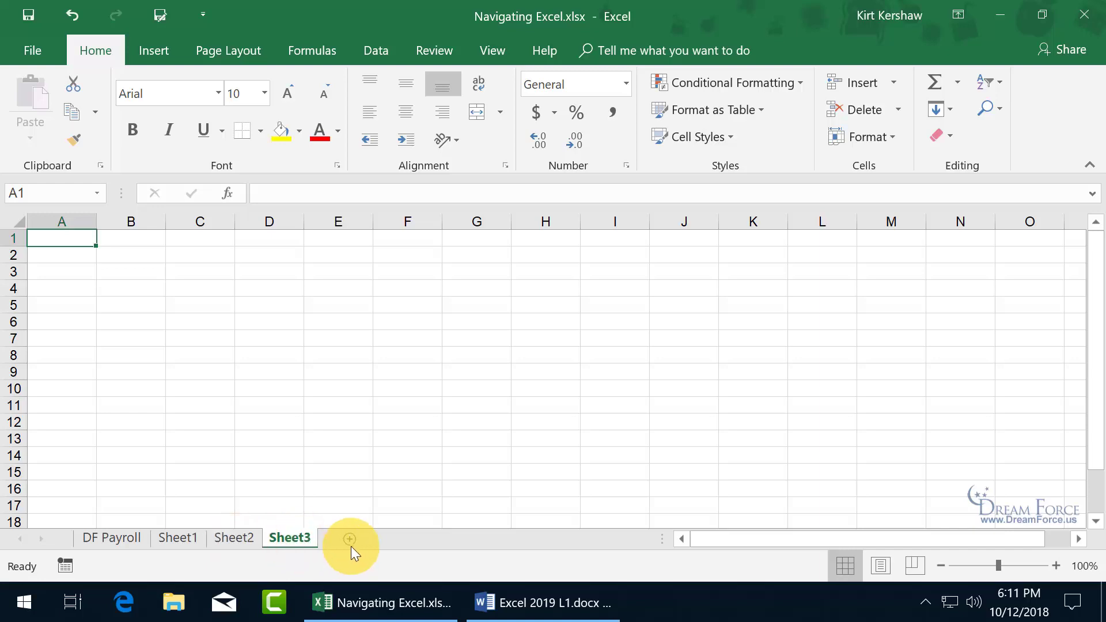
left_click(353, 539)
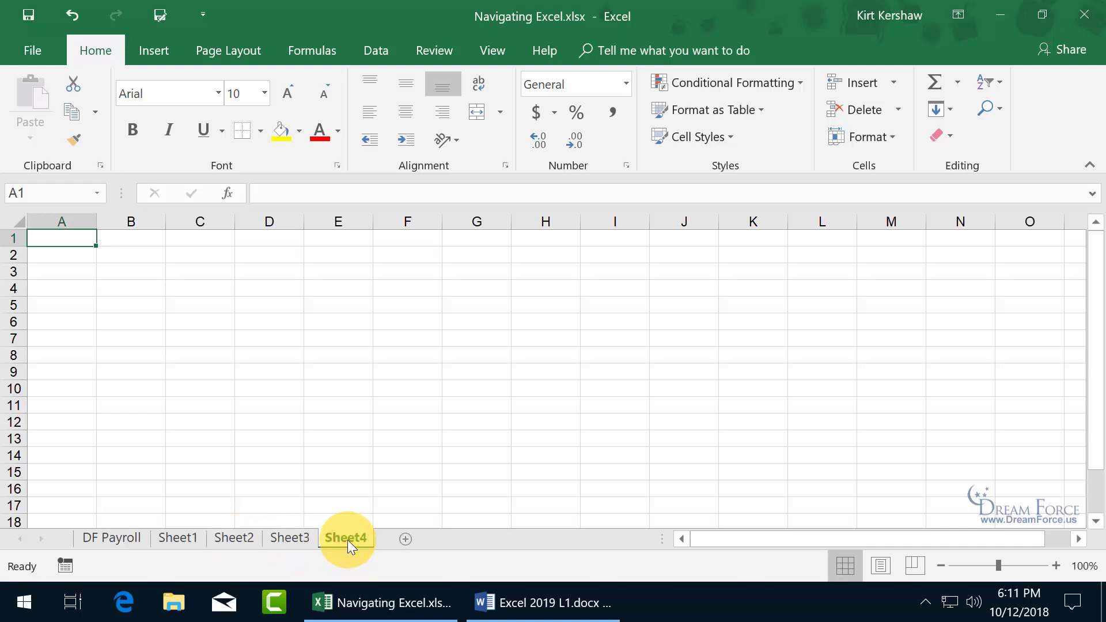
- Switch directly to the DF Payroll, Sheet1 and Sheet2 worksheets and return to DF Payroll
left_click(129, 541)
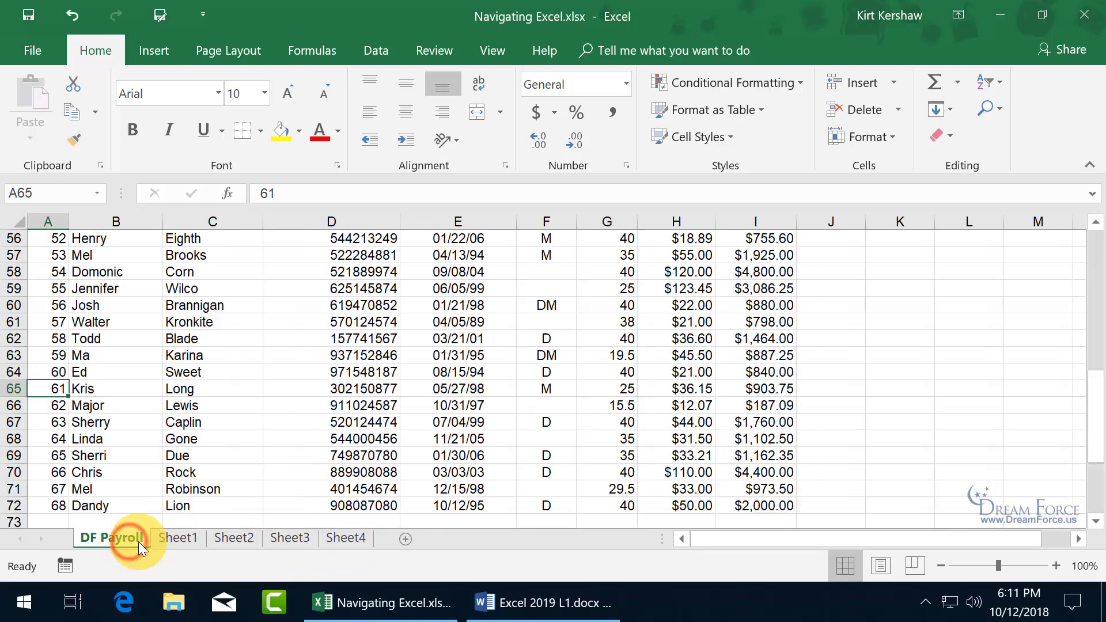
left_click(167, 541)
left_click(234, 544)
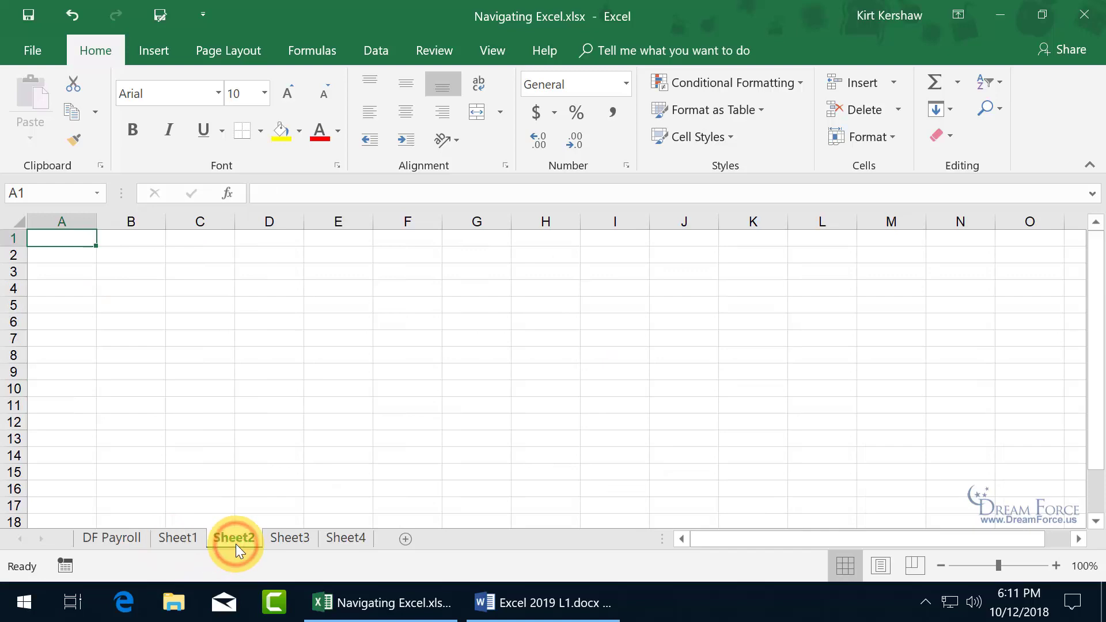
left_click(130, 536)
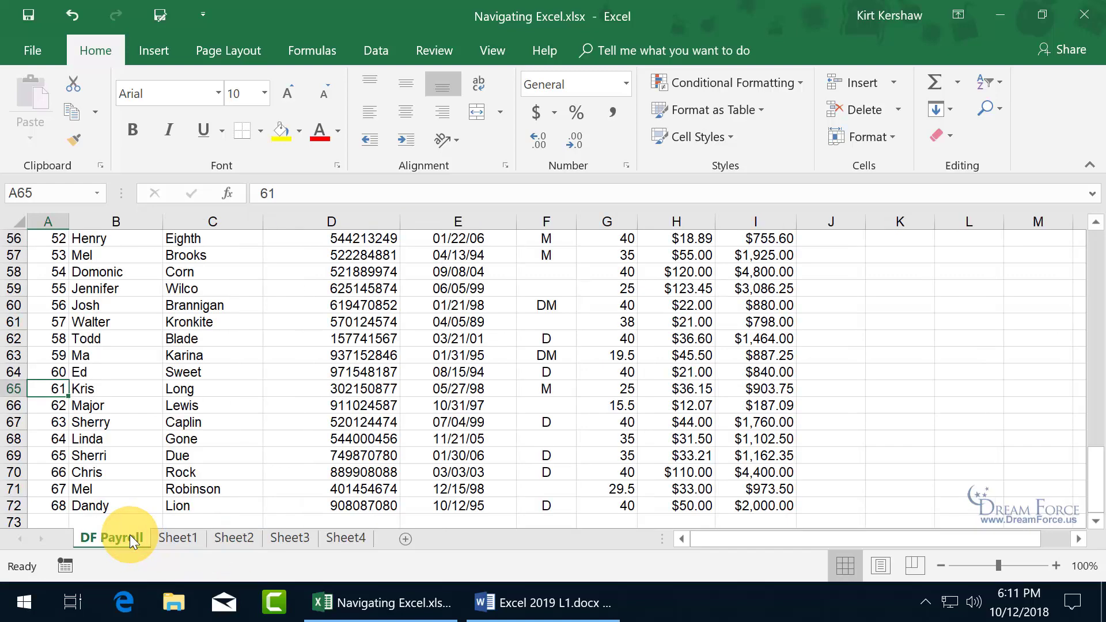
- Step through the worksheets one at a time from DF Payroll to Sheet3 and back to DF Payroll
key("ctrl+Page_Down")
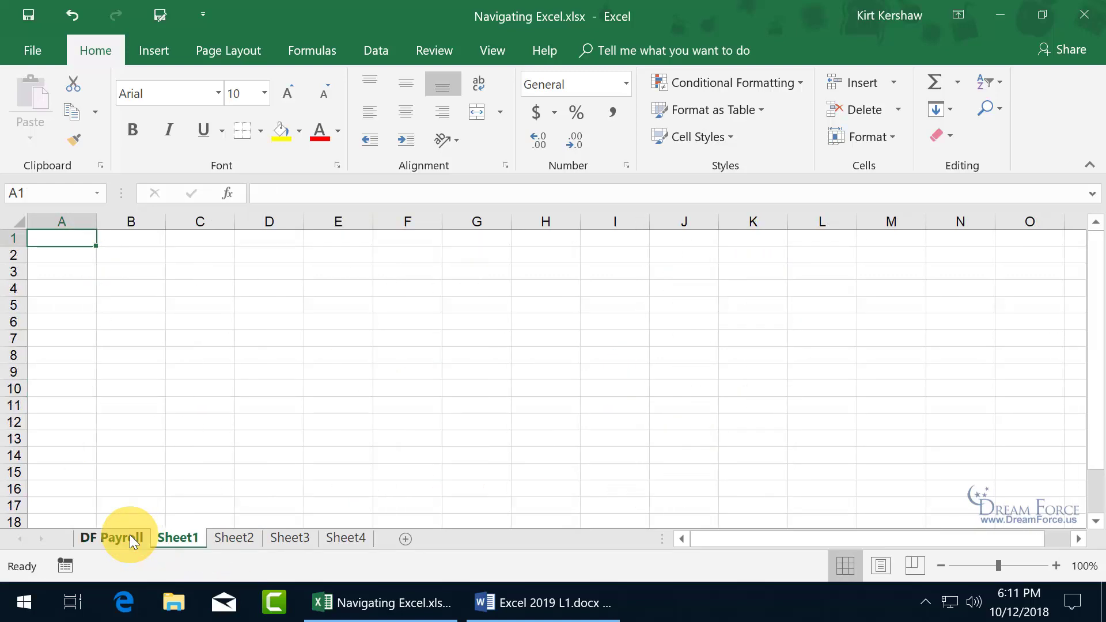
key("ctrl+Page_Down")
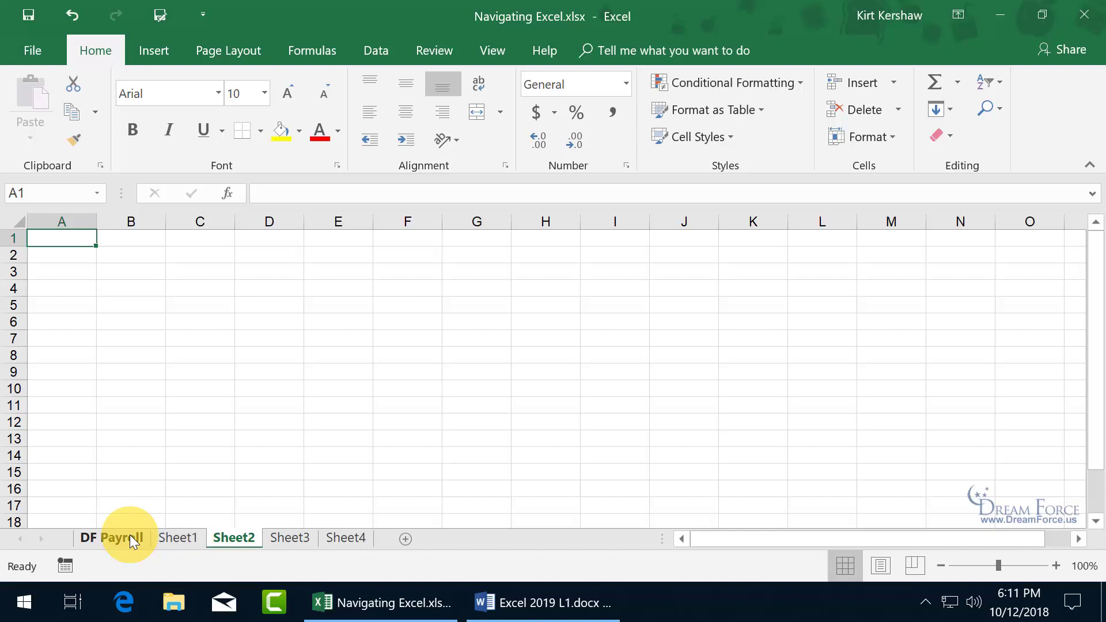
key("ctrl+Page_Down")
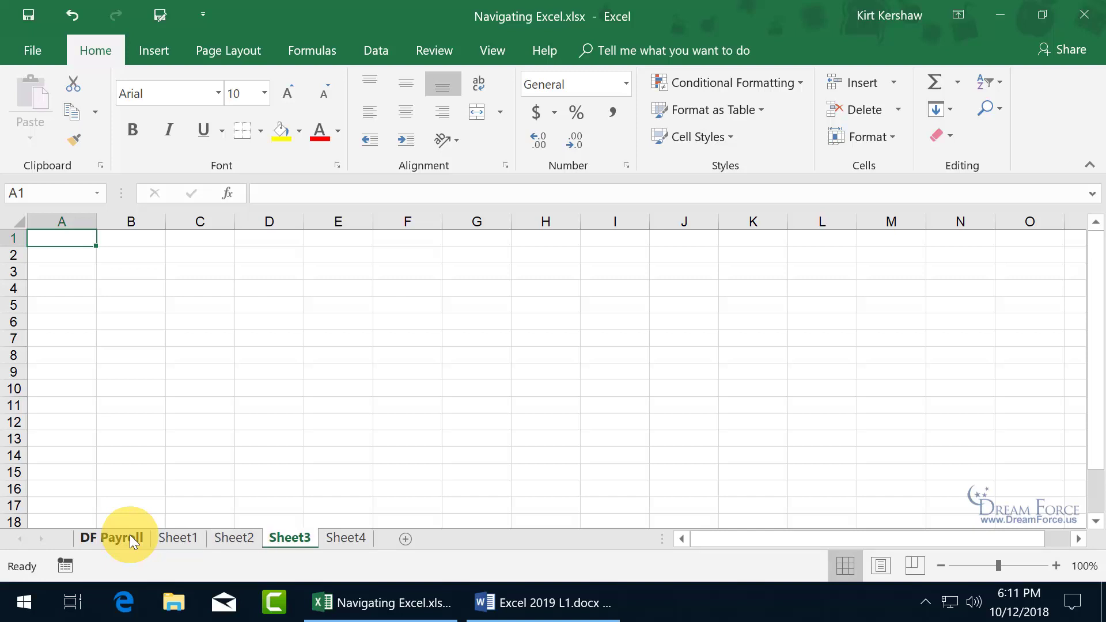
key("ctrl+Page_Up")
key("ctrl+Page_Up")
key("ctrl+Page_Up")
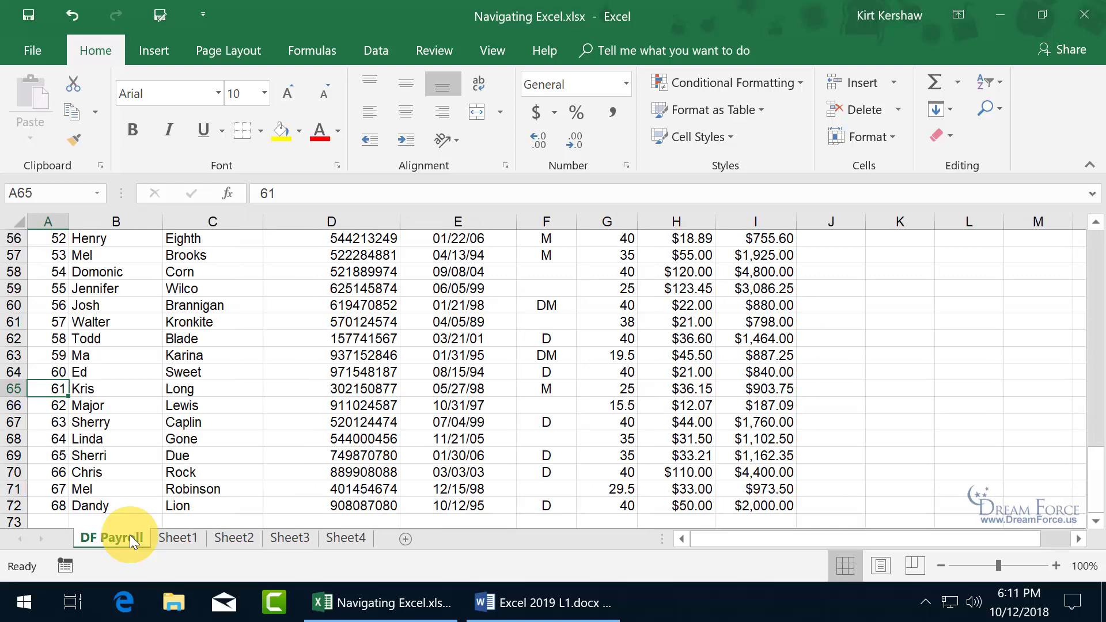
- Return to cell A1, and select cell C5 followed by the range D5:G11
key("ctrl+Home")
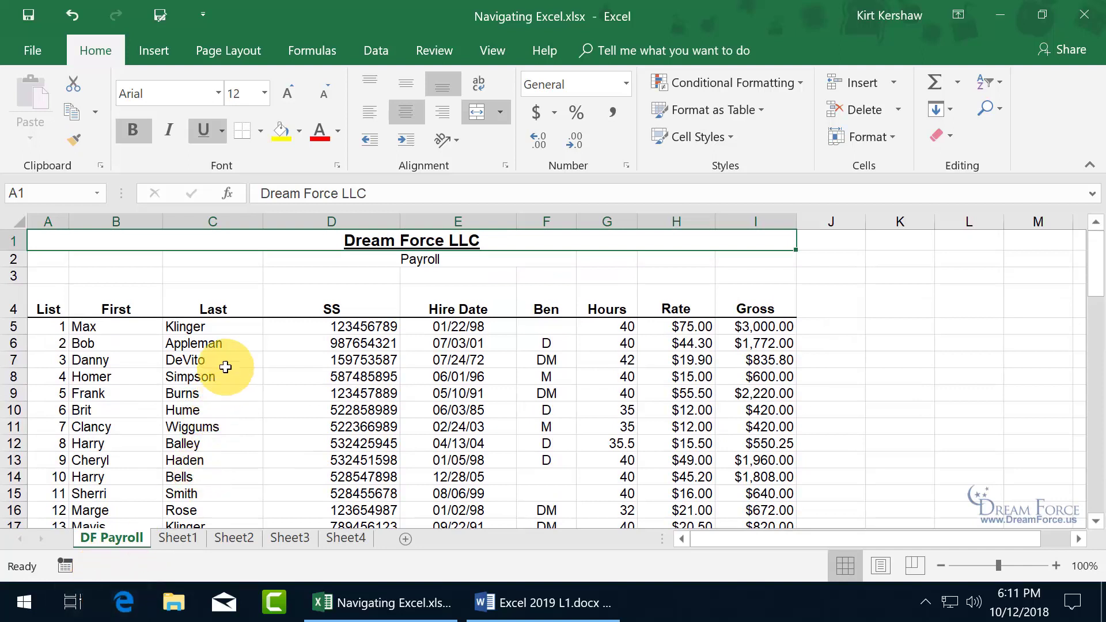
left_click(215, 329)
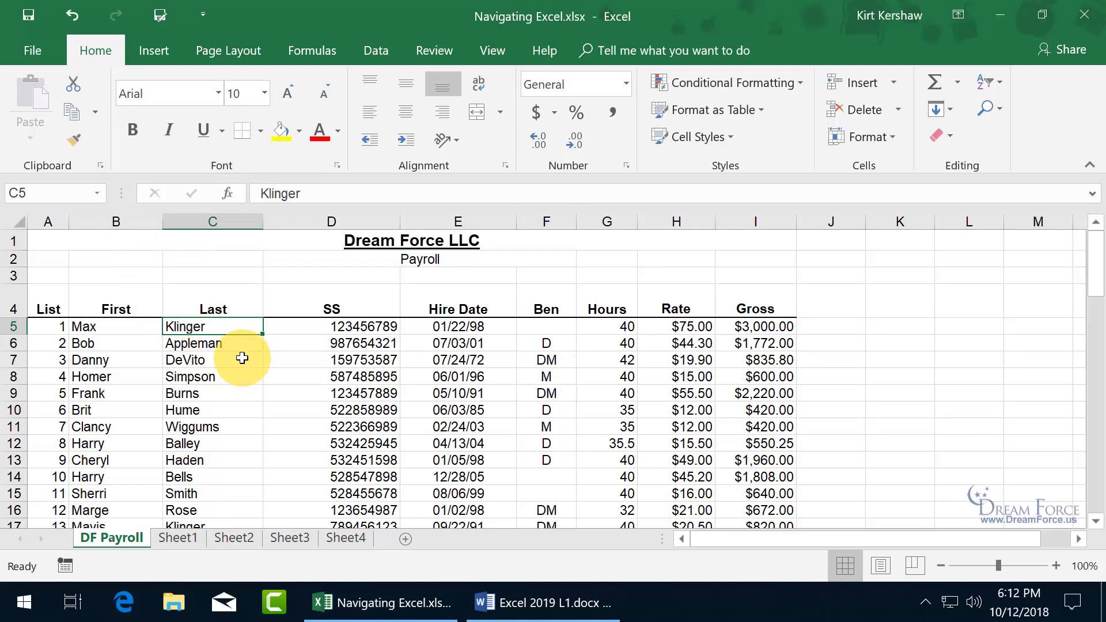
left_click_drag(333, 326, 578, 429)
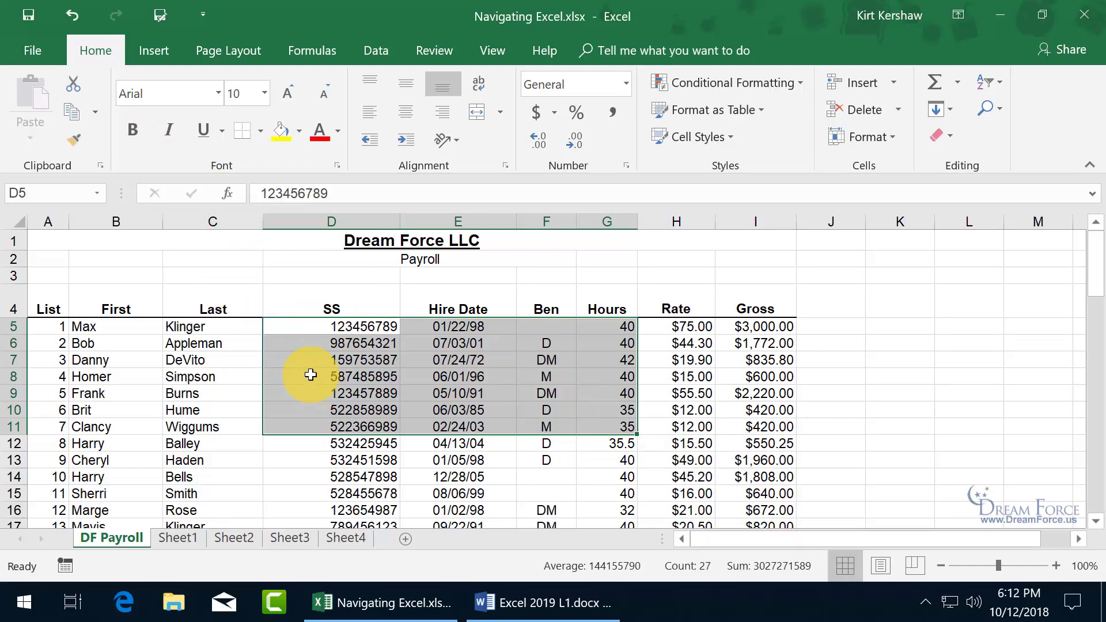
- Try to move the contents of cell C7 onto E12, and decline replacing the existing data
left_click(217, 360)
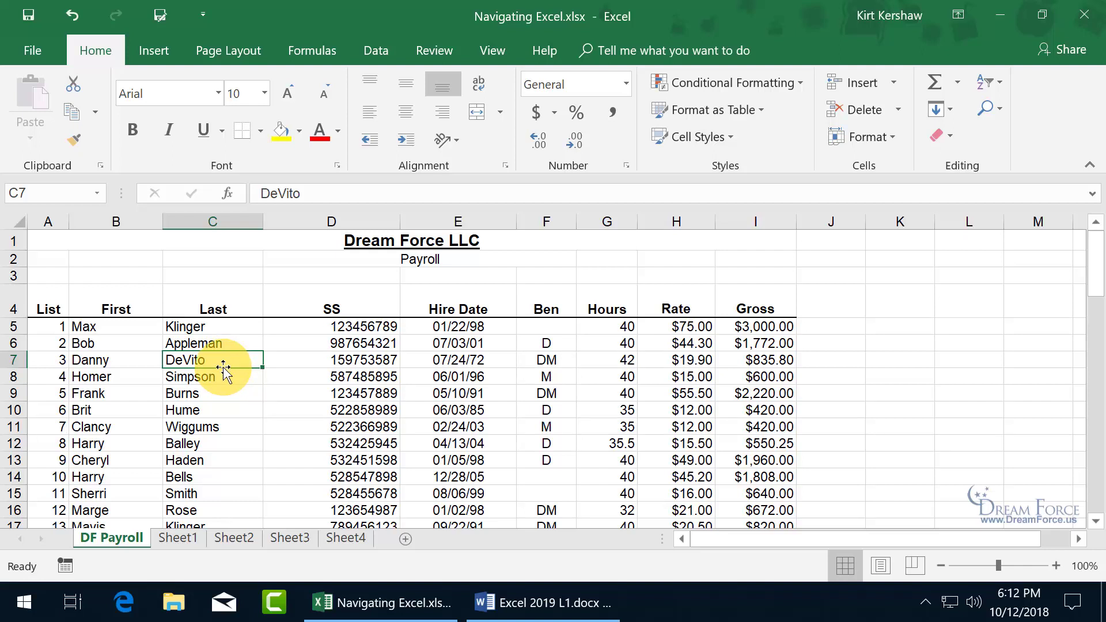
left_click_drag(224, 369, 421, 437)
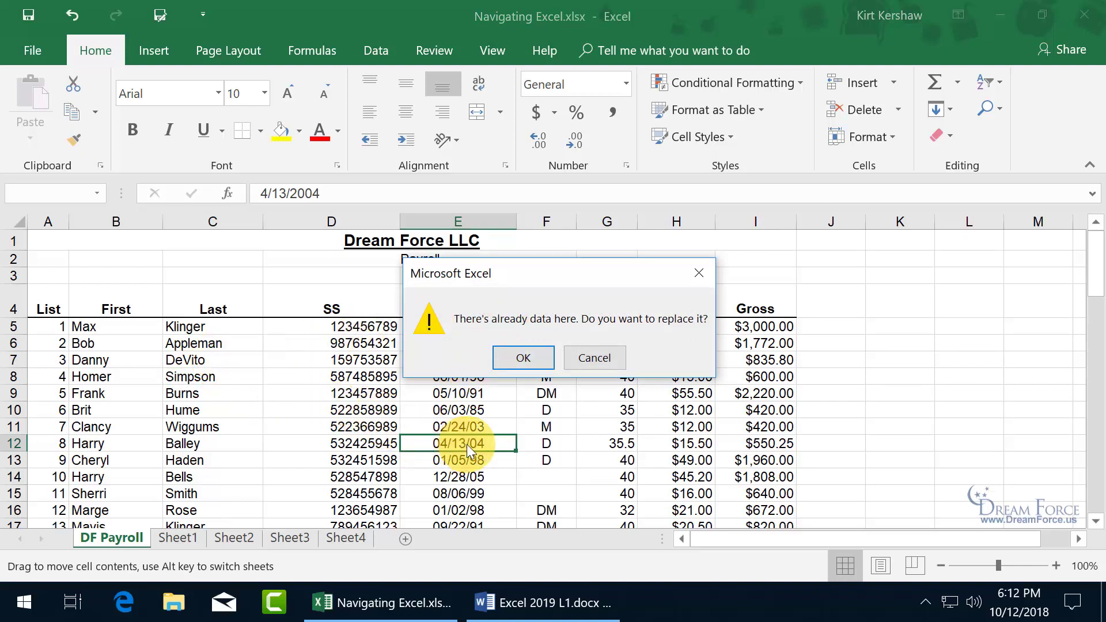
left_click(594, 357)
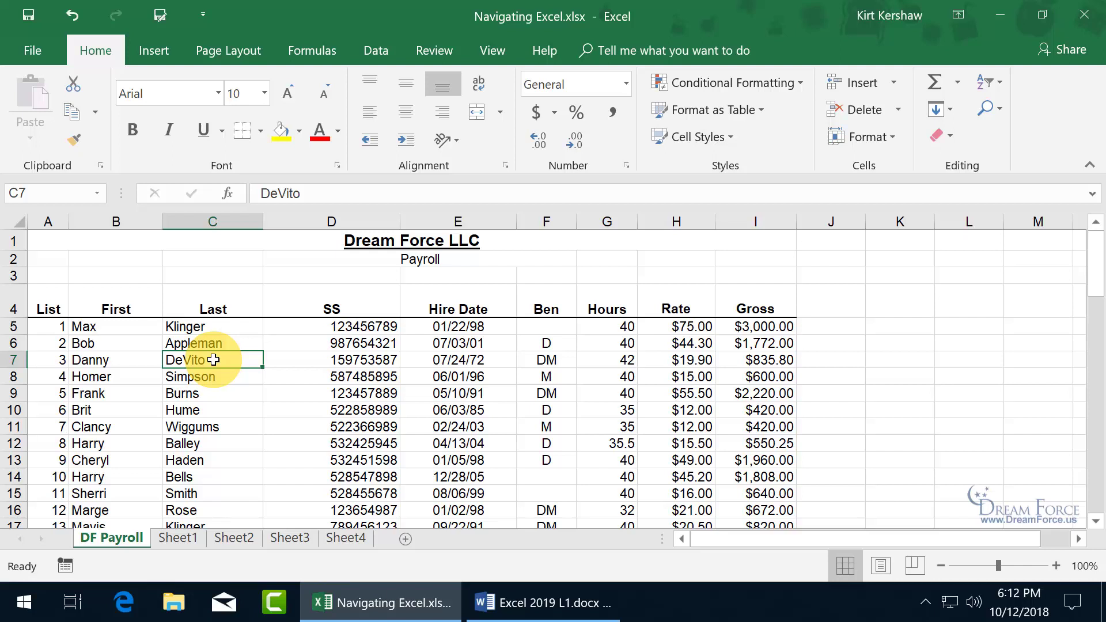
- Select the range C7:D9 and reduce the selection to cell C7 alone
left_click_drag(214, 360, 369, 393)
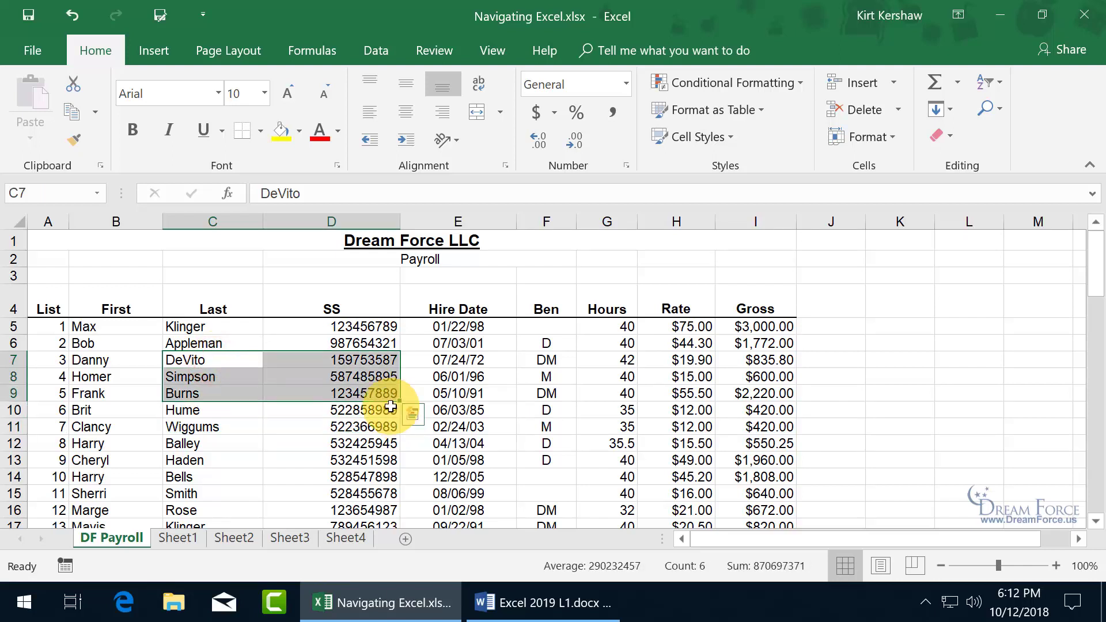
left_click(237, 363)
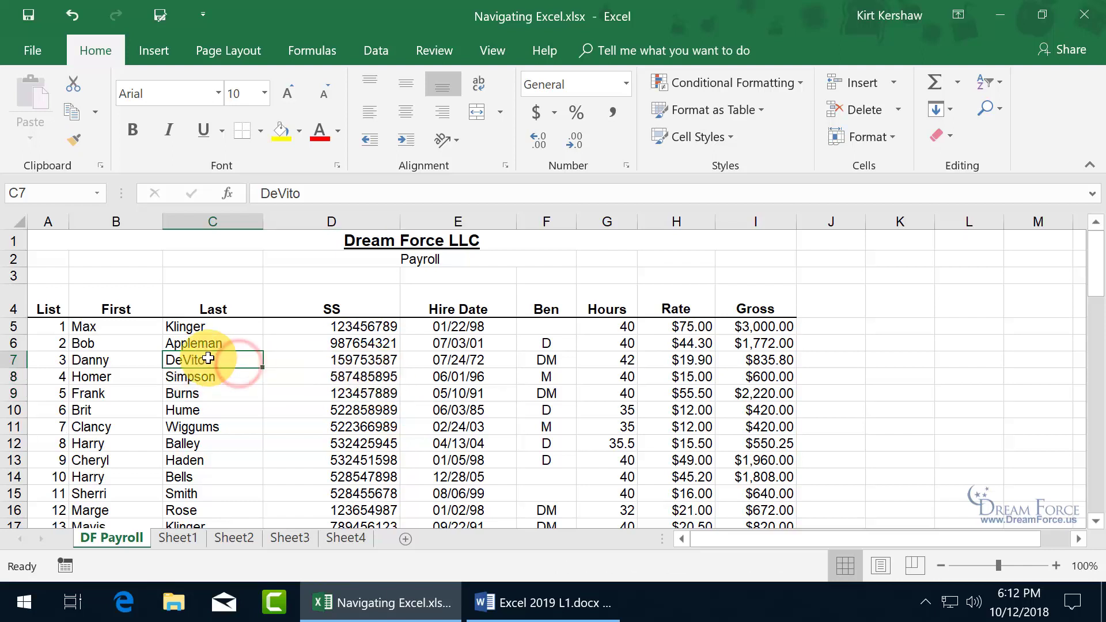
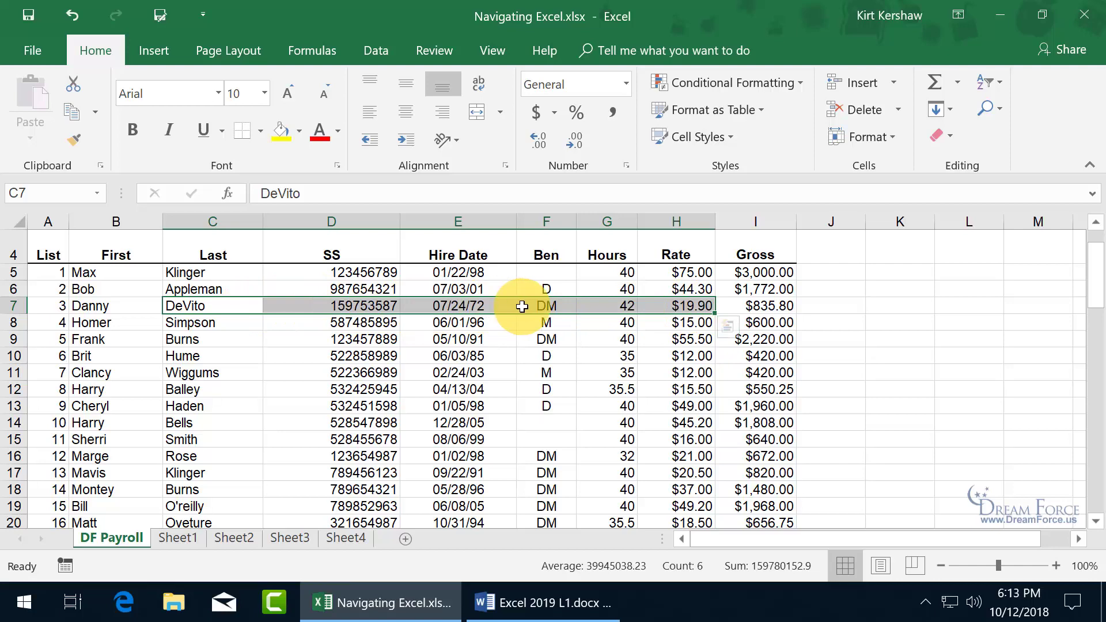
- Select the nonadjacent cells C8, C11, D12:D13, E10 and G10 together
left_click(207, 323)
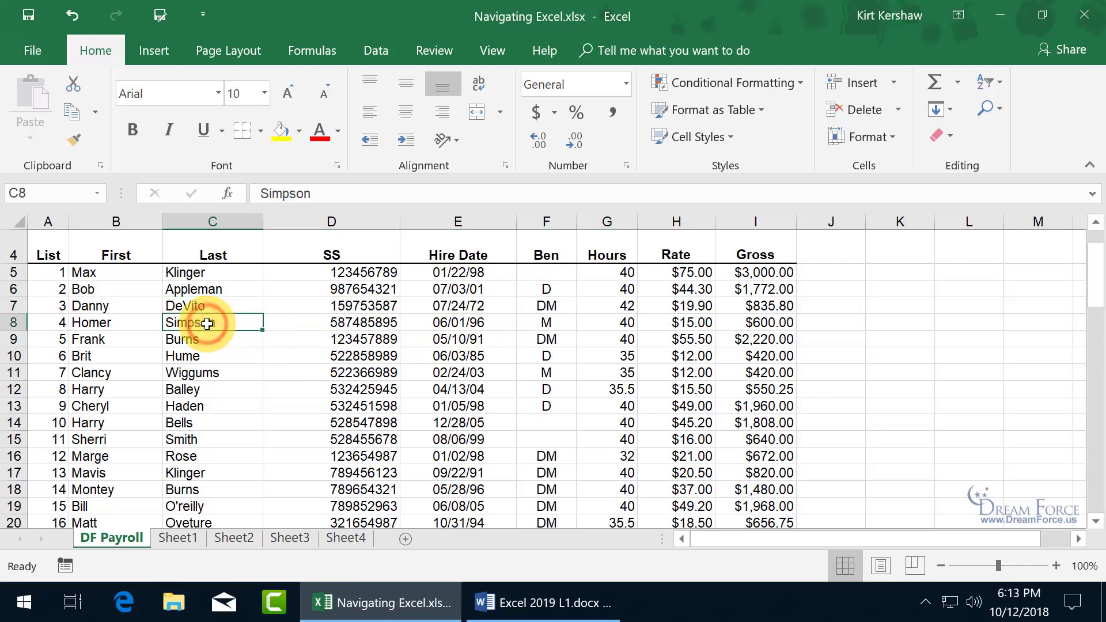
left_click(205, 373, "ctrl")
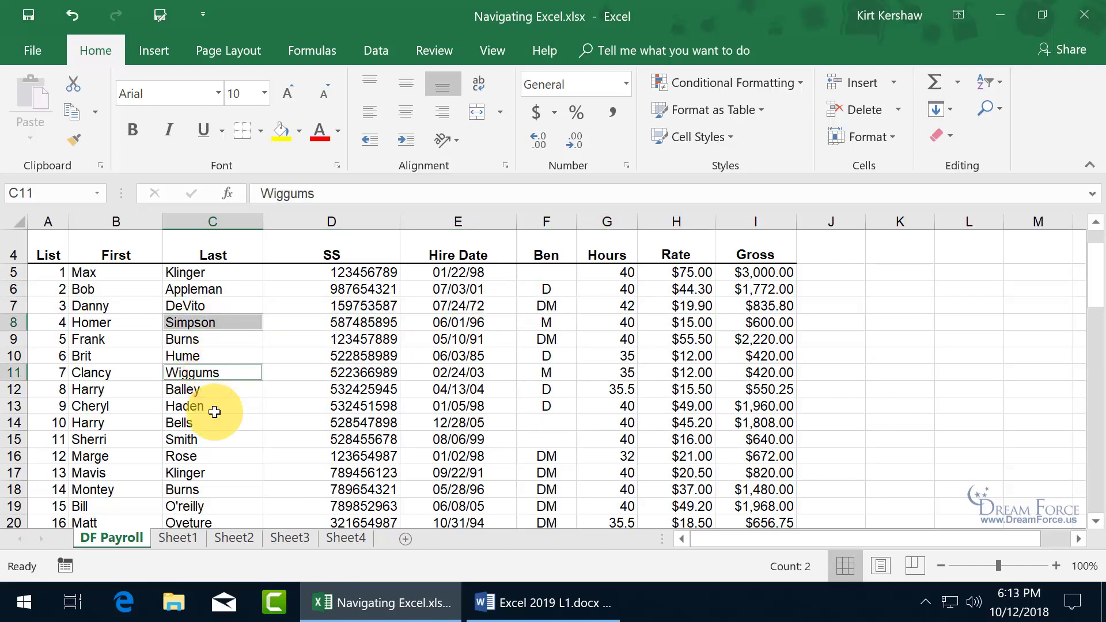
left_click_drag(326, 394, 345, 406)
left_click(467, 356, "ctrl")
left_click(599, 356, "ctrl")
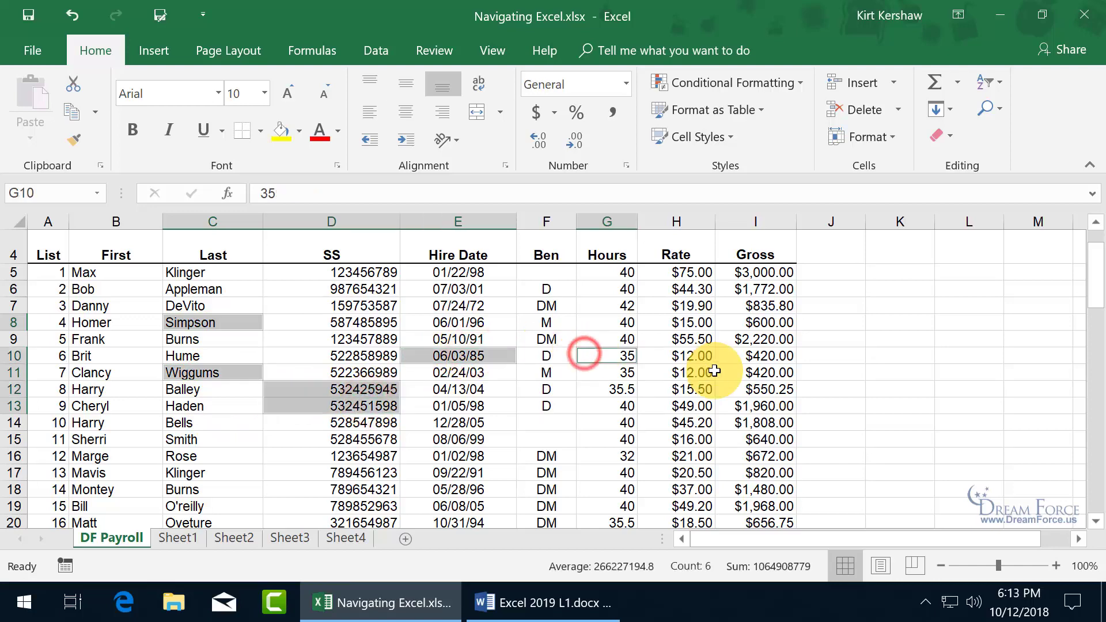
- Add H11:I11, I13:I14, G15 and D15:E18 to the nonadjacent selection
left_click_drag(689, 372, 766, 374)
left_click(780, 408, "ctrl")
left_click(610, 439, "ctrl")
left_click_drag(494, 439, 325, 491)
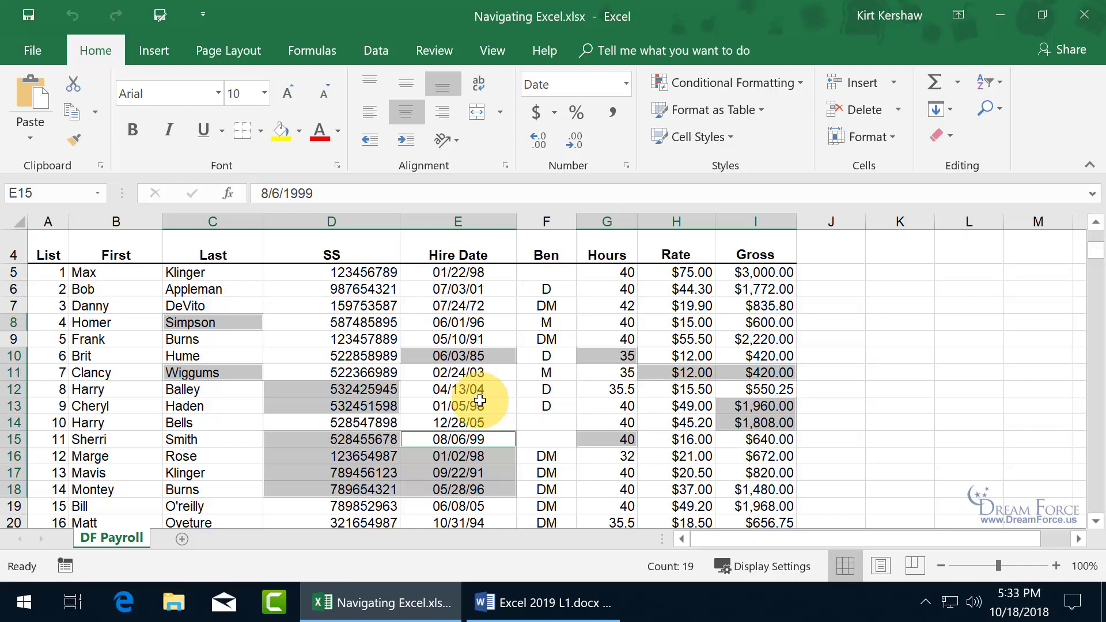
- Deselect only the range D15:E18 while keeping the other nonadjacent cells selected
mouse_move(393, 439)
left_mouse_down()
mouse_move(464, 471)
mouse_move(467, 489)
mouse_move(510, 445)
left_mouse_up()
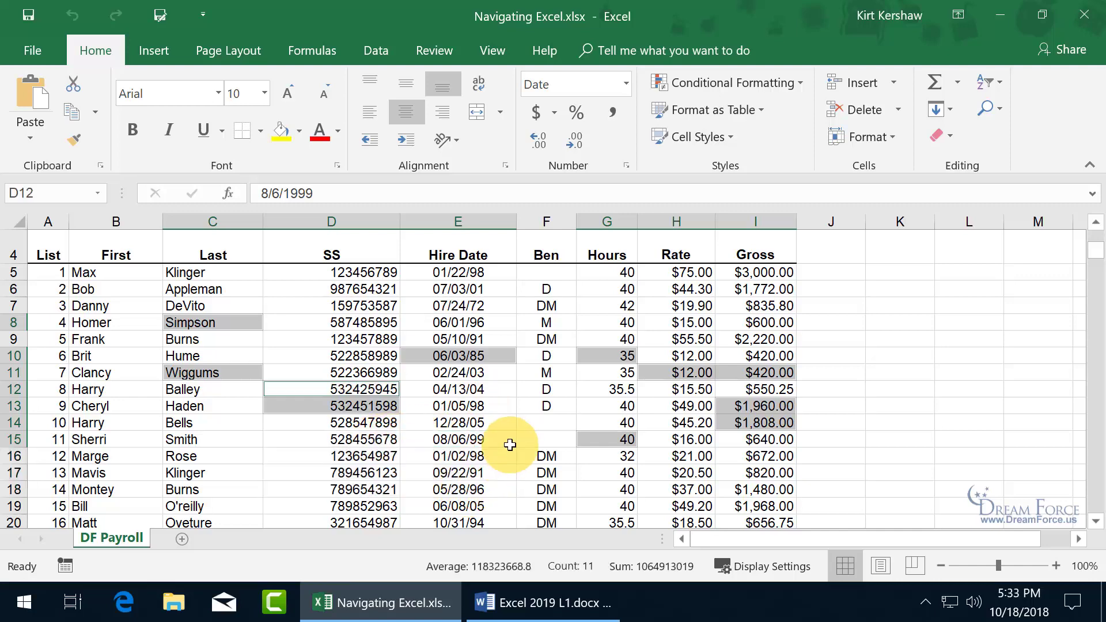
- Toggle cell E10 out of and back into the nonadjacent selection, and add the range D15:E18 to it
left_click(473, 355, "ctrl")
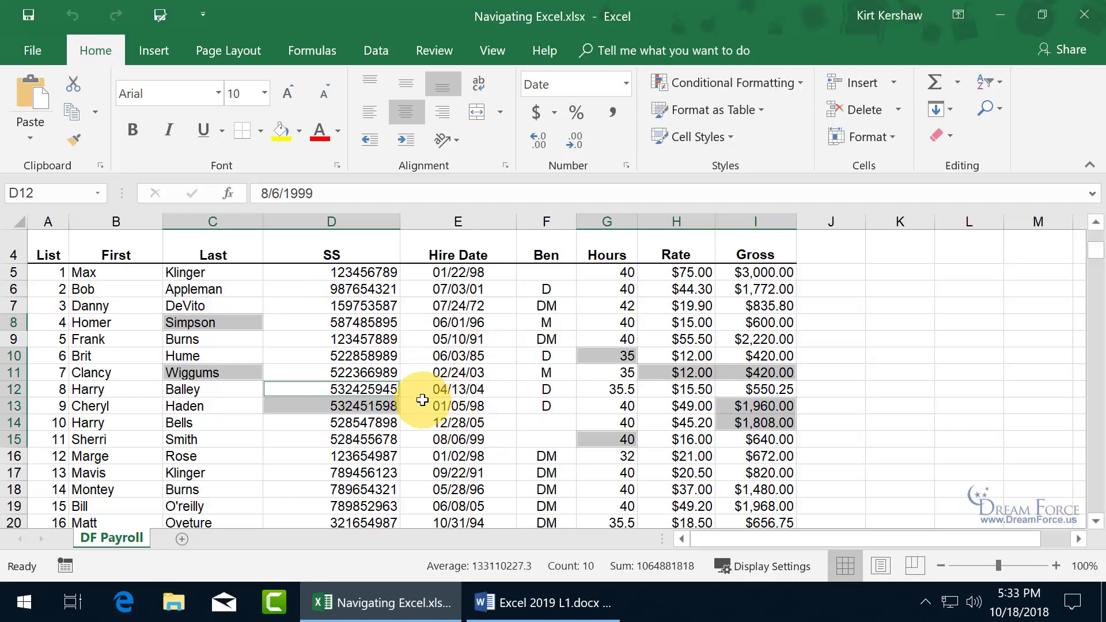
left_click(481, 354, "ctrl")
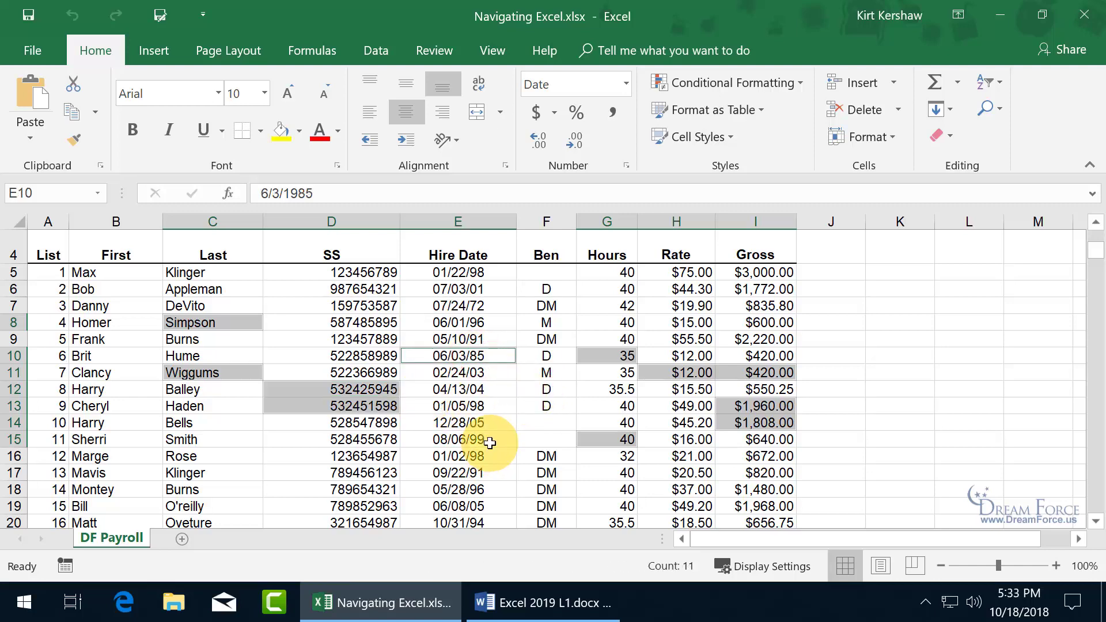
left_click_drag(488, 440, 382, 487)
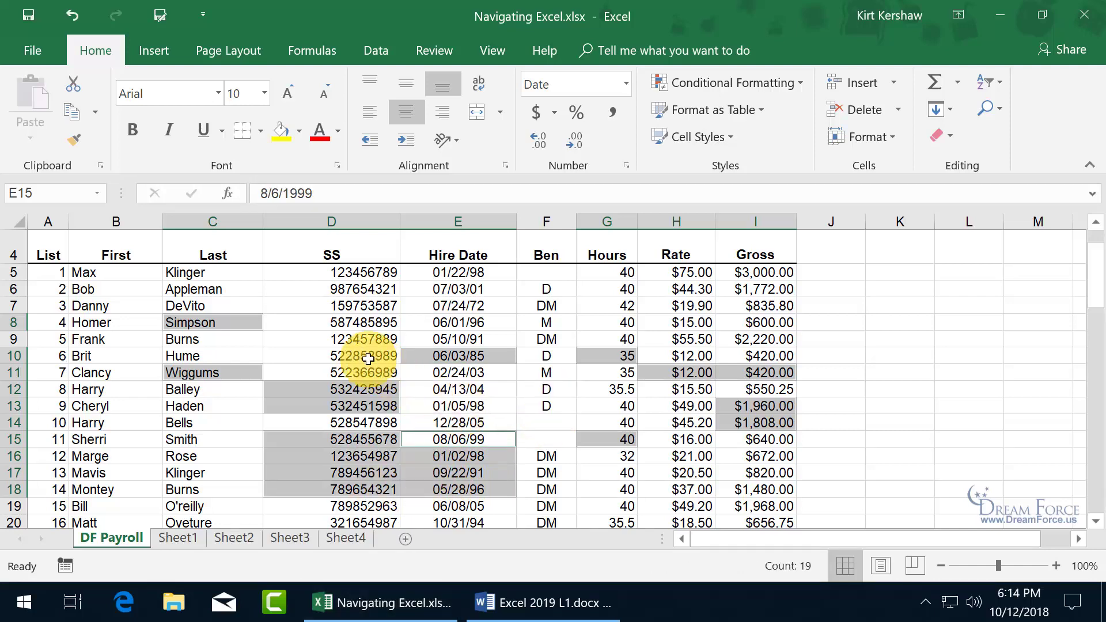
- Replace the nonadjacent selection with the adjacent range D9:F16, and reduce the selection to cell E13
left_click(345, 335)
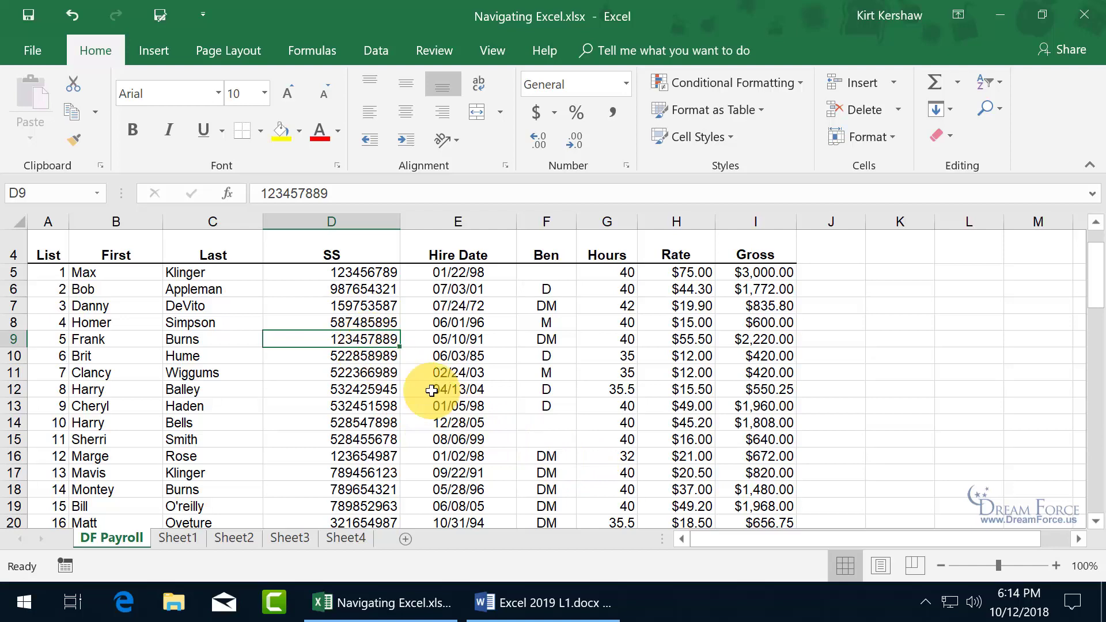
left_click(549, 456, "shift")
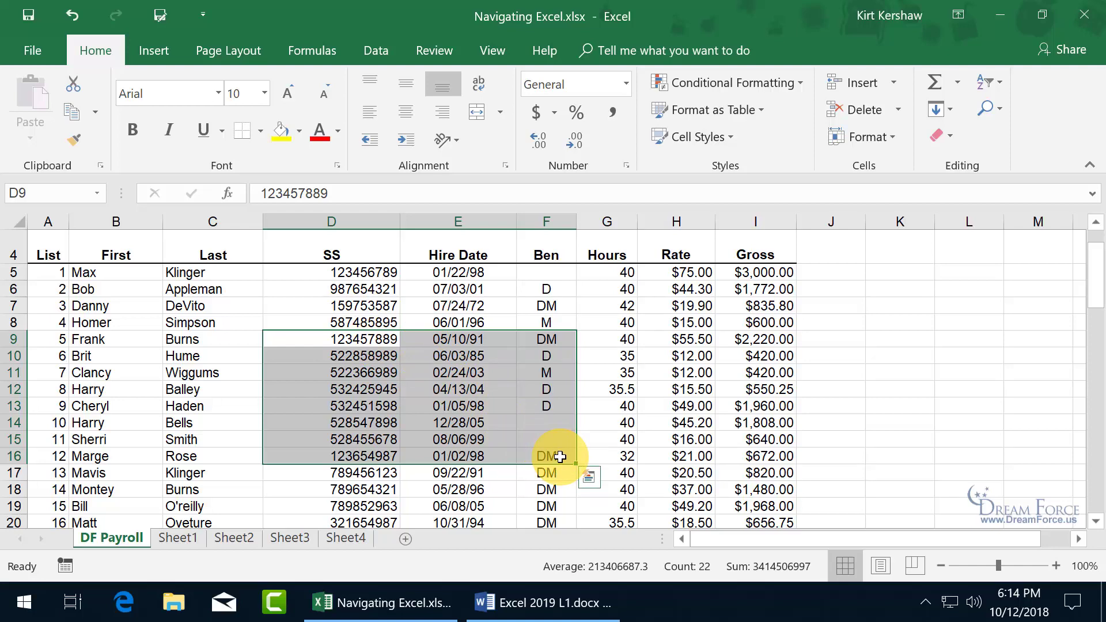
left_click(476, 408)
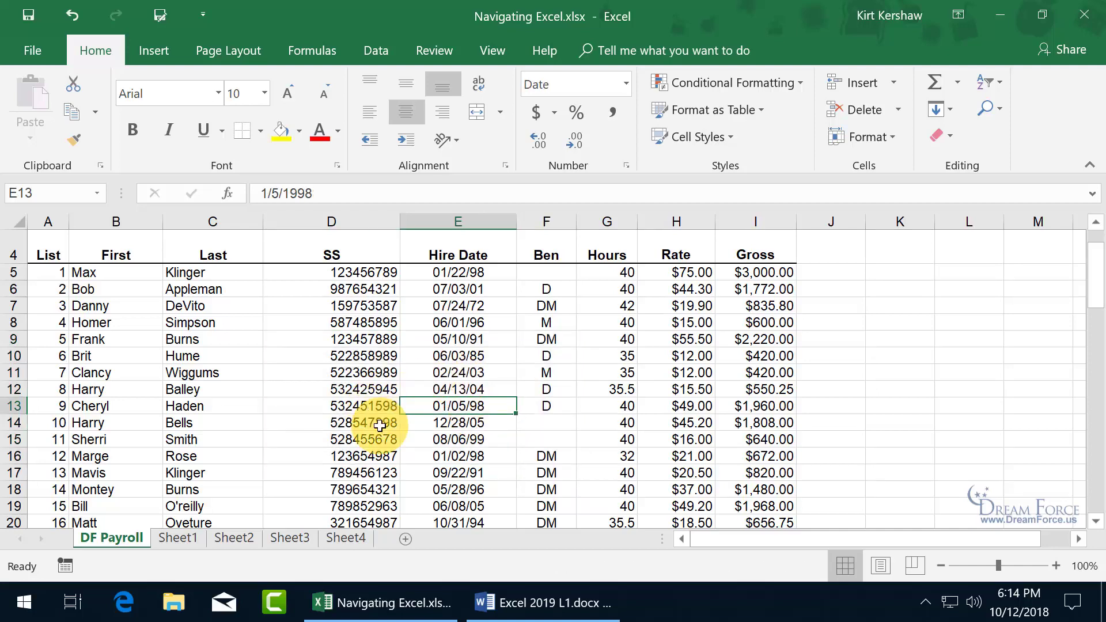
- Select the entire payroll data region and move the active cell down within it to E17, ending with only E12 selected
key("ctrl+a")
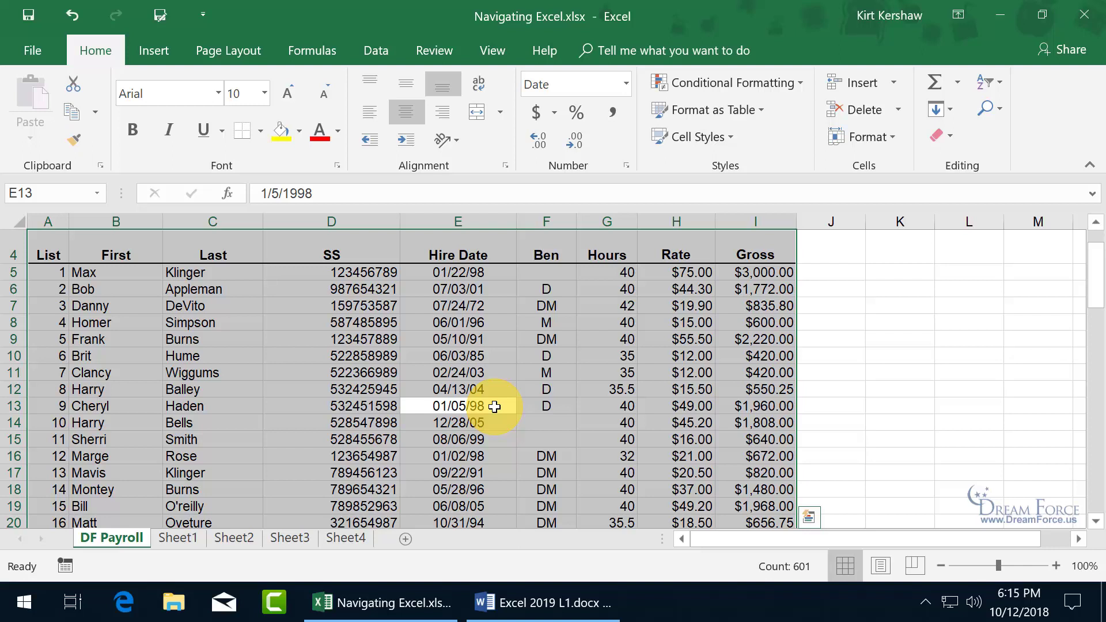
key("Return")
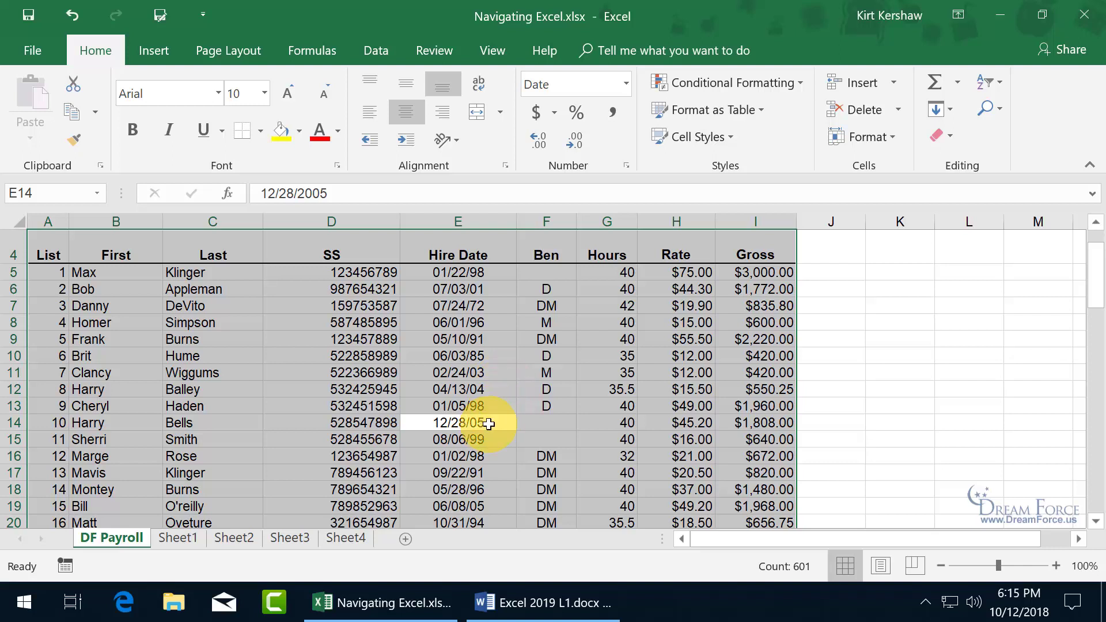
key("Return")
key("Return")
key("Return")
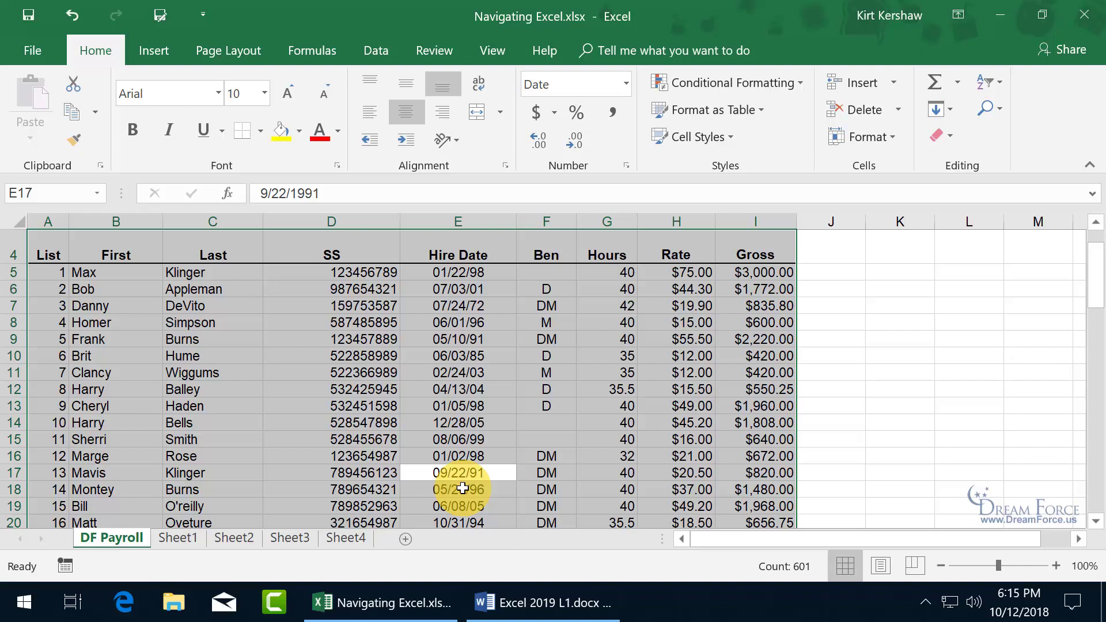
left_click(425, 383)
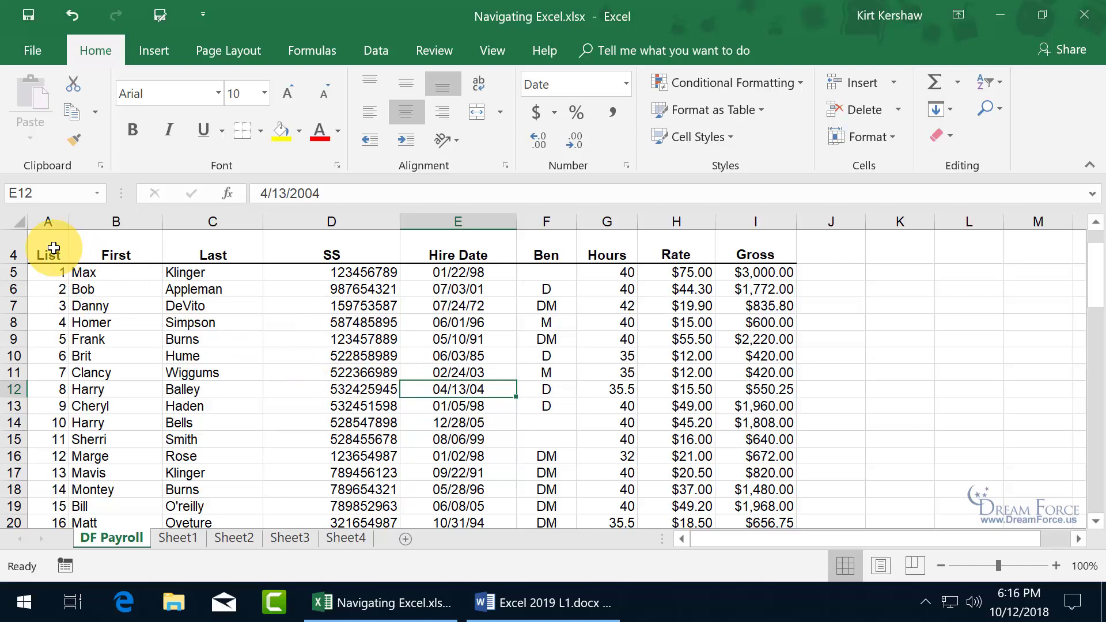
- Select every cell of the DF Payroll worksheet, and clear that selection by selecting only cell E6
scroll(54, 248, "up", 1)
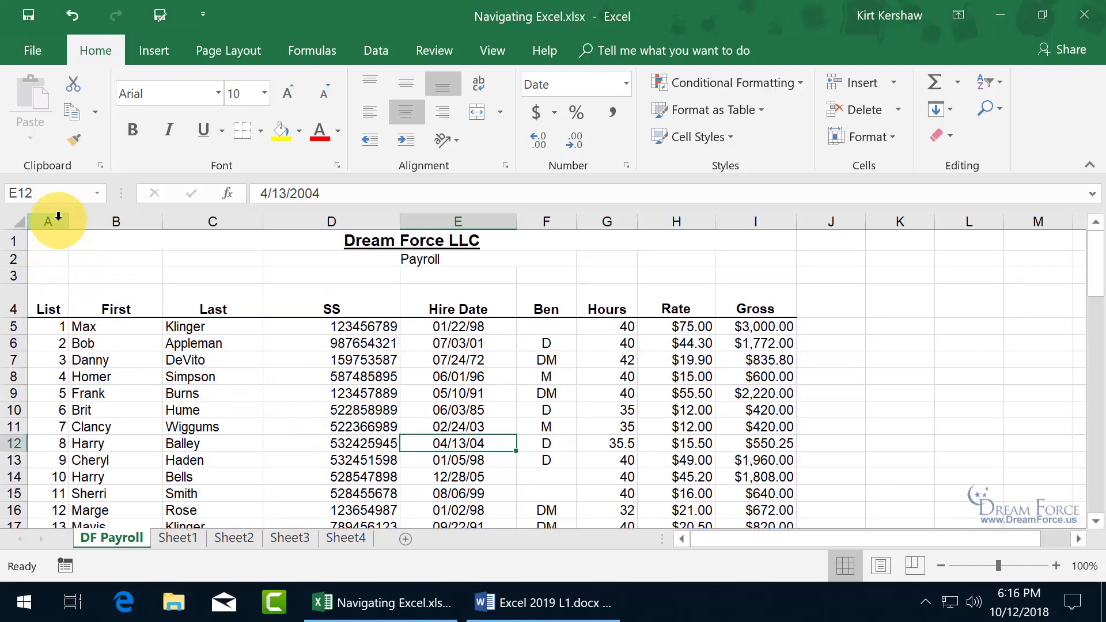
left_click(12, 219)
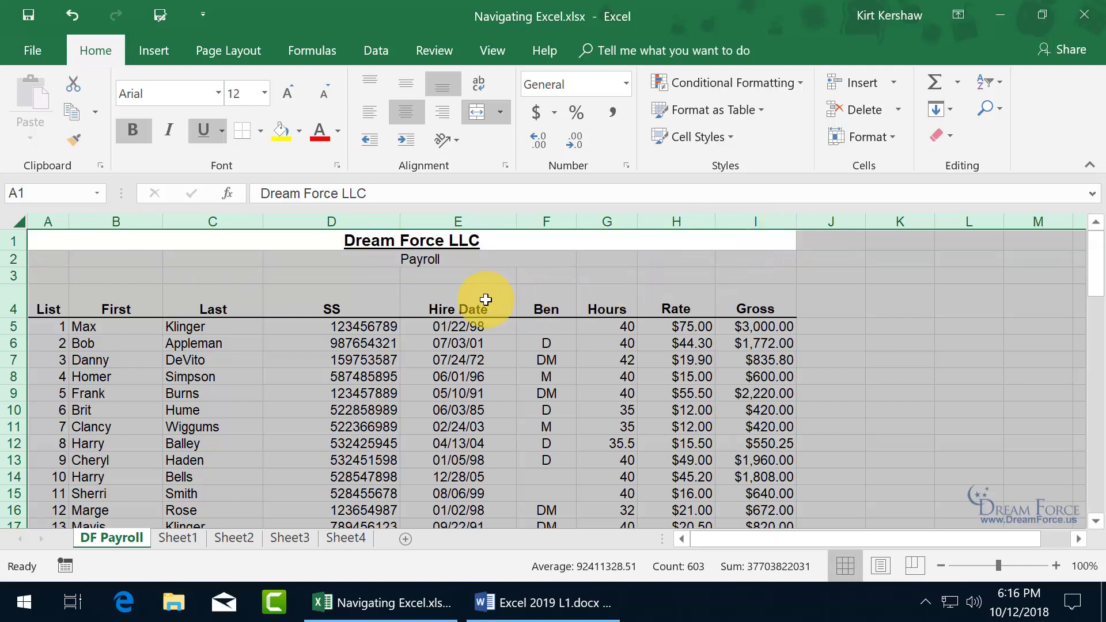
left_click(454, 344)
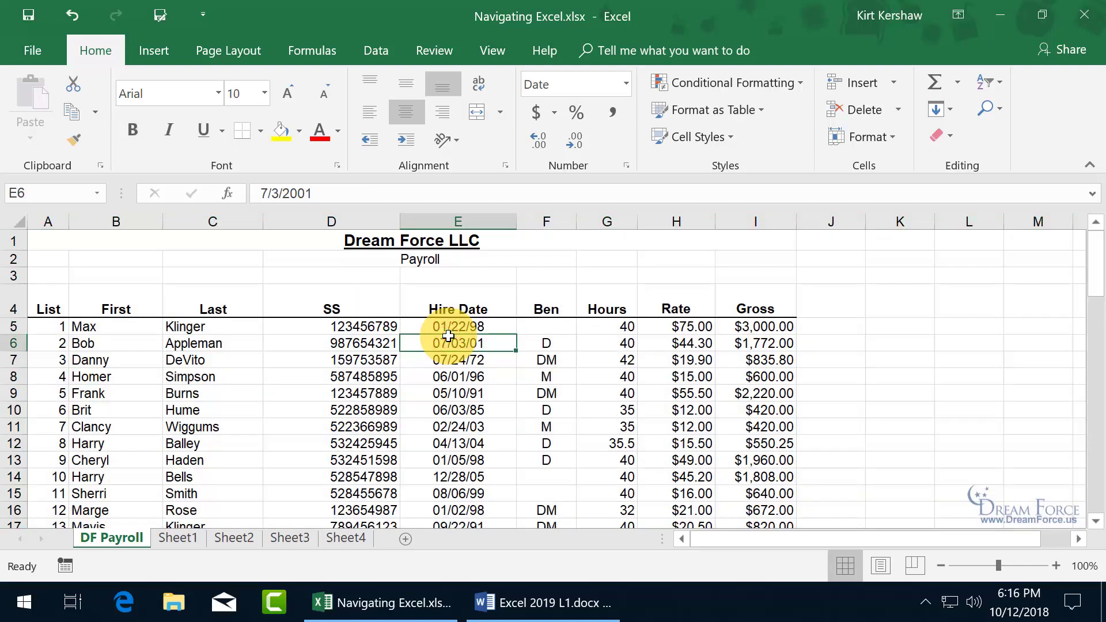